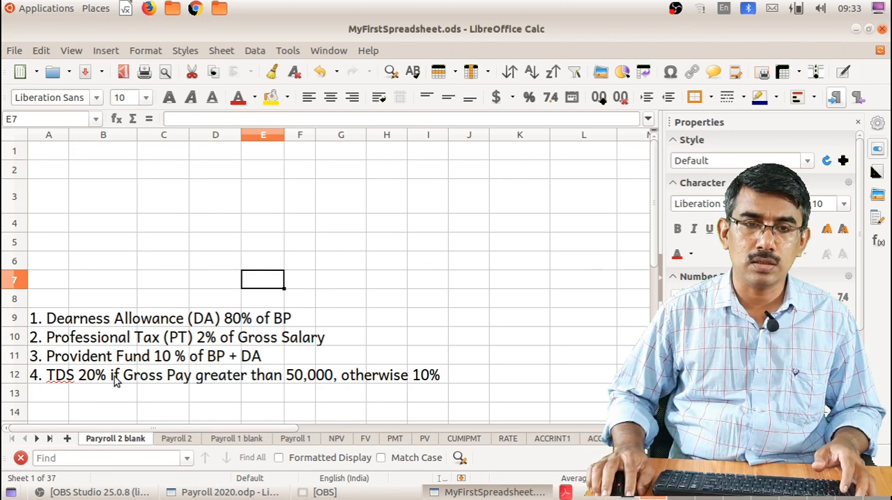
# Enter the company name "PQR Ltd." as the title in cell A1
pyautogui.hotkey('ctrl', 'Home')
pyautogui.write('PQR L')
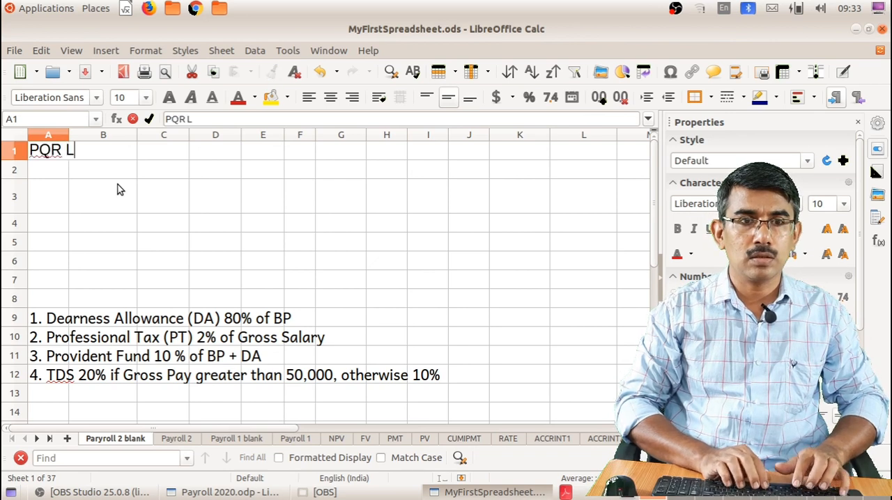
pyautogui.write('td.')
pyautogui.press('Return')
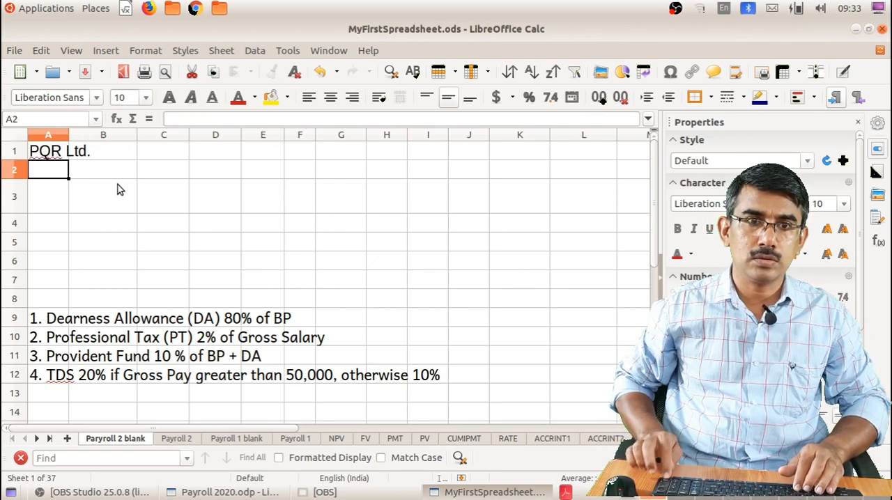
# Enter the subtitle "Payroll for the month of November 2020" in cell A2
pyautogui.write('Payrool')
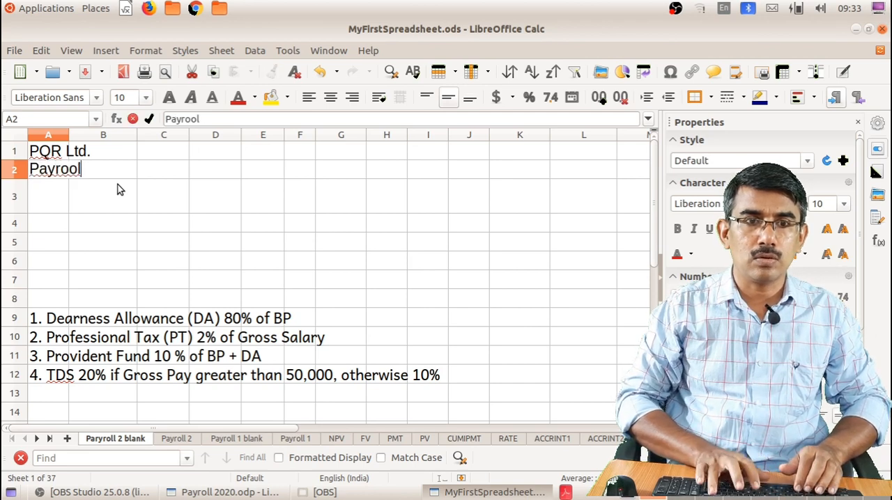
pyautogui.press('BackSpace')
pyautogui.press('BackSpace')
pyautogui.write('ll for the monteh')
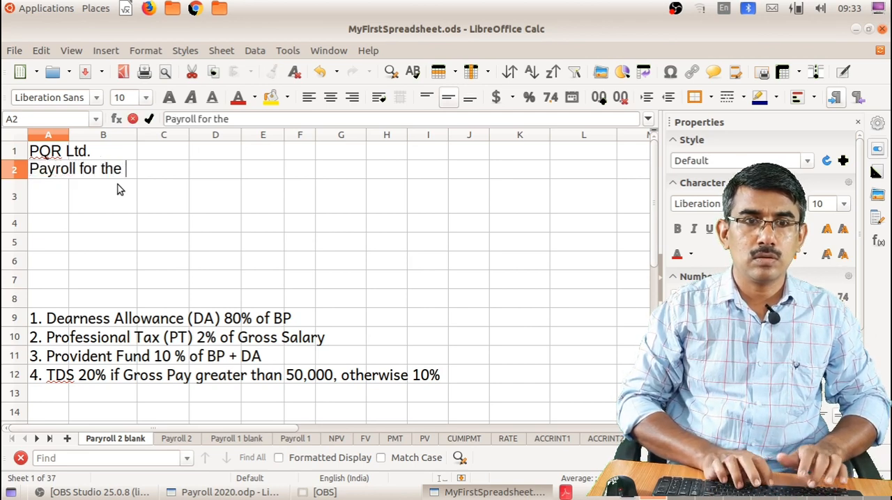
pyautogui.press('BackSpace')
pyautogui.press('BackSpace')
pyautogui.write('h of ')
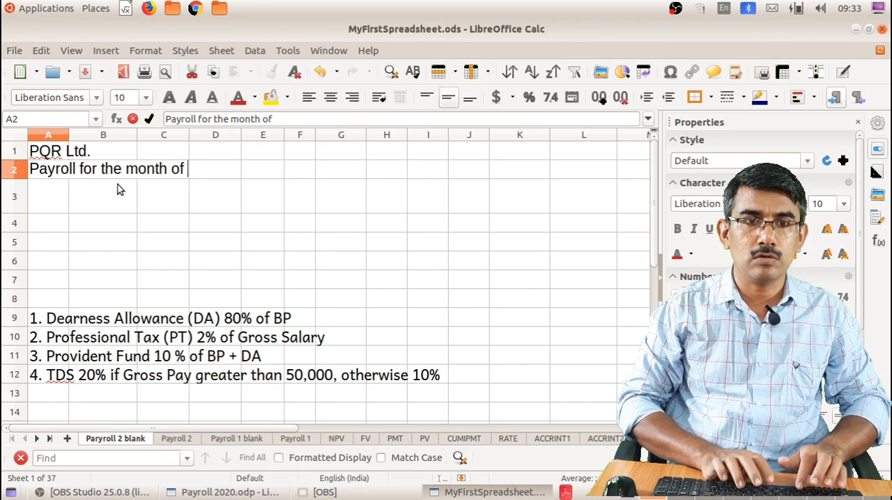
pyautogui.write('November ')
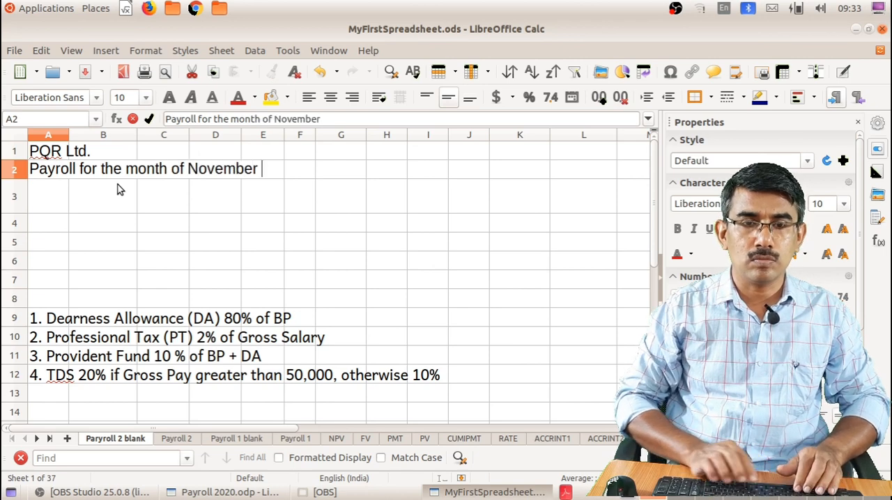
pyautogui.write('2020')
pyautogui.press('Return')
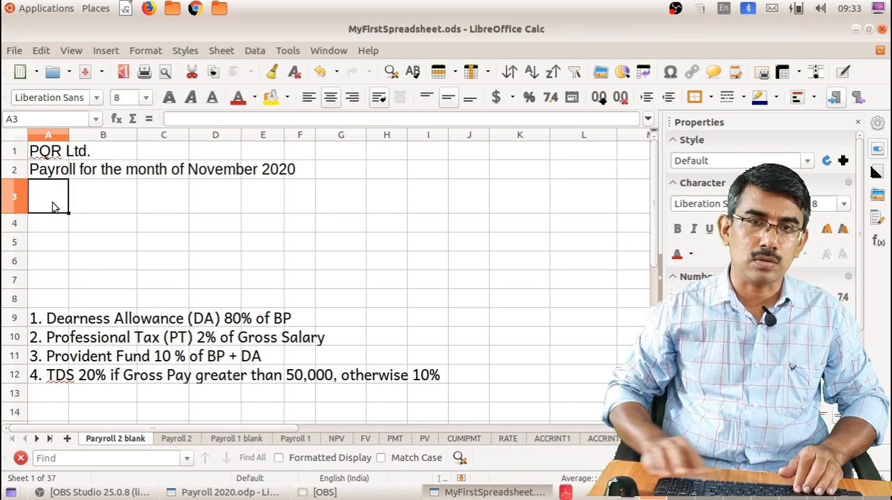
# Enter the column headings "Emp No", "Name" and "Baisc Pay" in cells A3 to C3
pyautogui.write('Emp No')
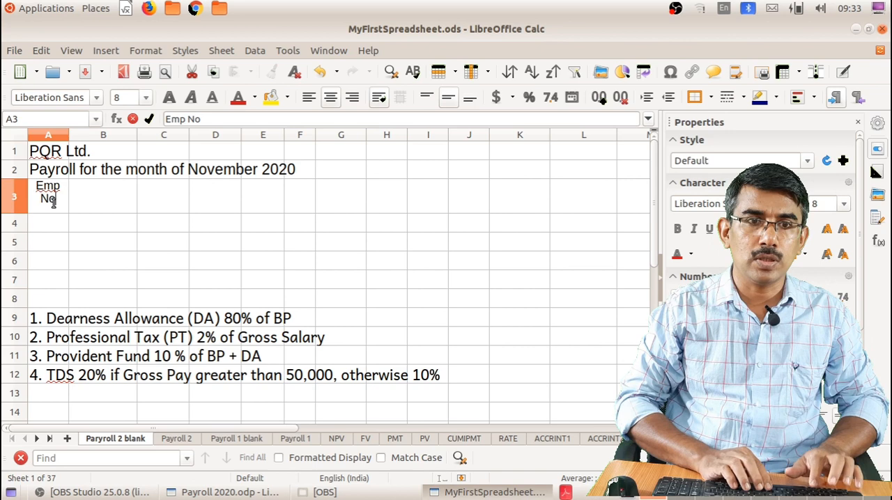
pyautogui.press('Tab')
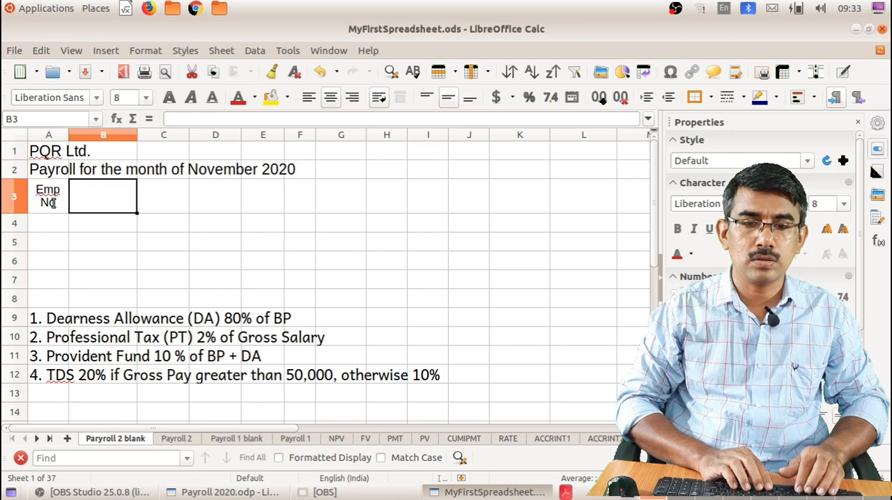
pyautogui.write('Name')
pyautogui.press('Tab')
pyautogui.write('Ba')
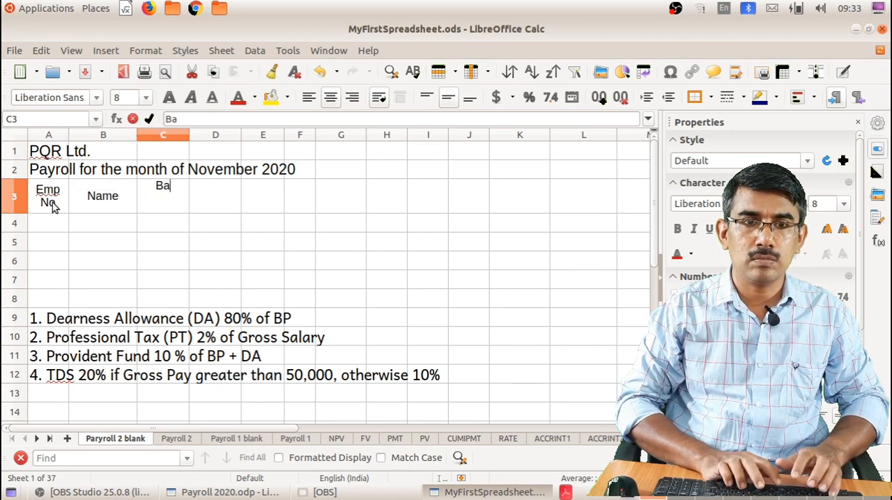
pyautogui.write('isc')
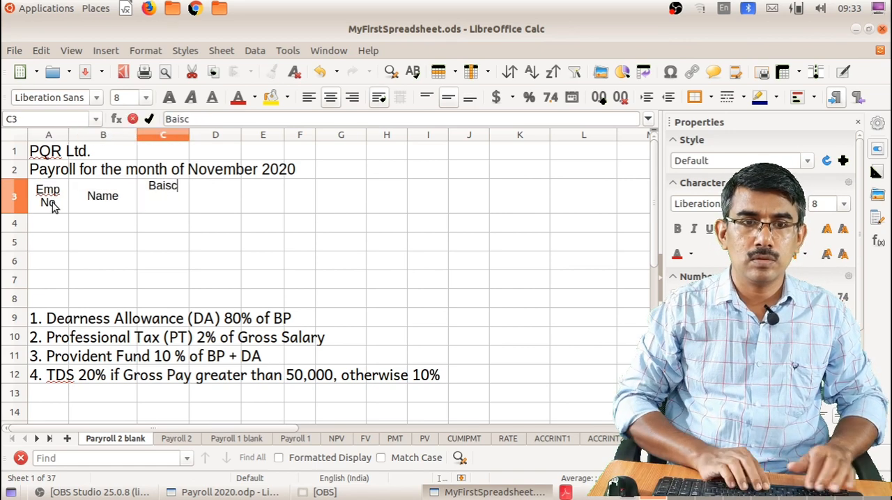
pyautogui.write(' Pay')
pyautogui.press('Tab')
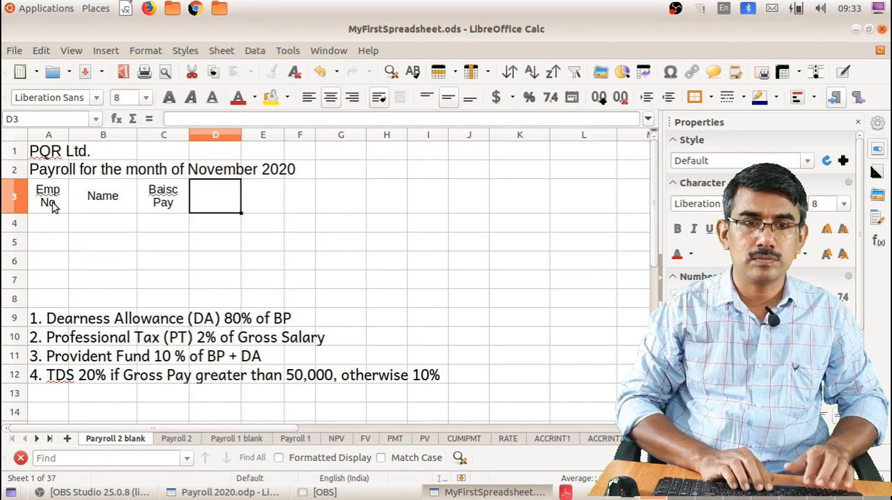
# Enter the earnings headings "DA", "Grade Pay", "TA" and "Gross Pay" in cells D3 to G3
pyautogui.write('DA')
pyautogui.press('Tab')
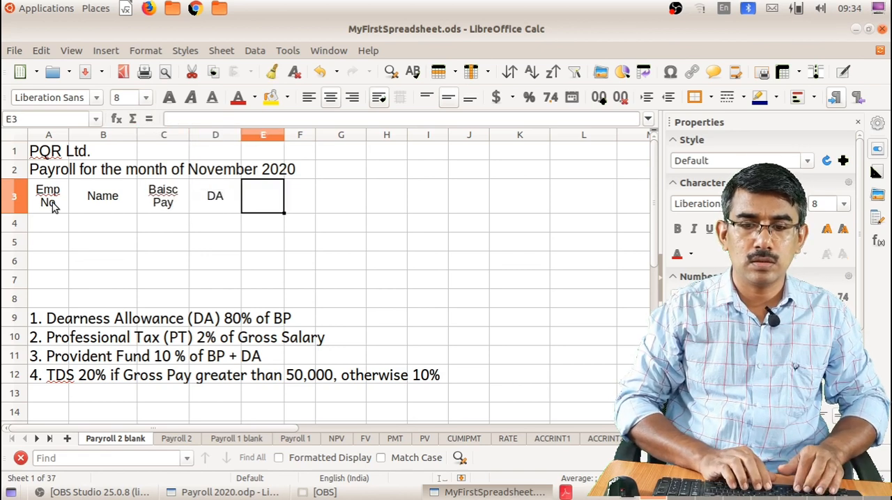
pyautogui.write('GP')
pyautogui.press('Tab')
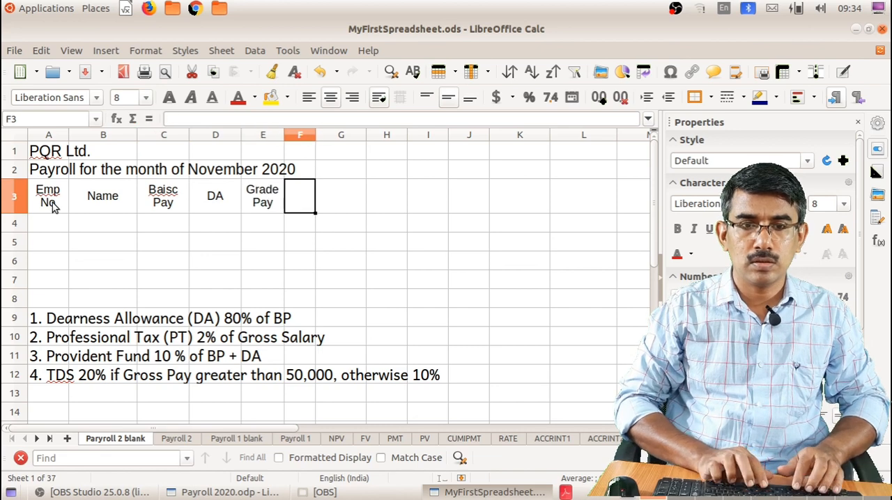
pyautogui.write('TA')
pyautogui.press('Tab')
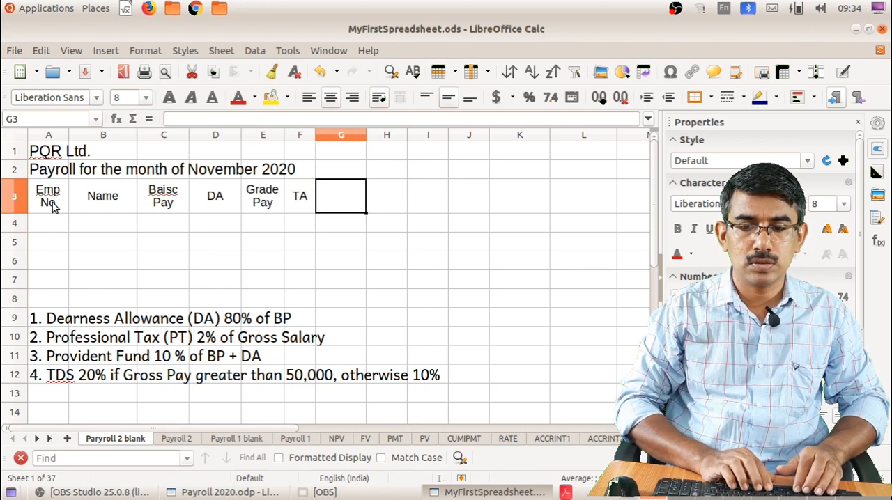
pyautogui.write('Gross Pay')
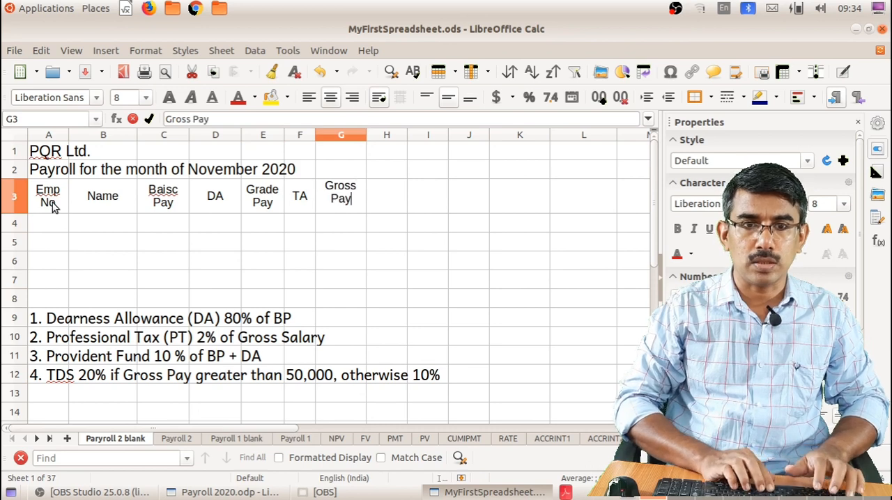
pyautogui.press('Tab')
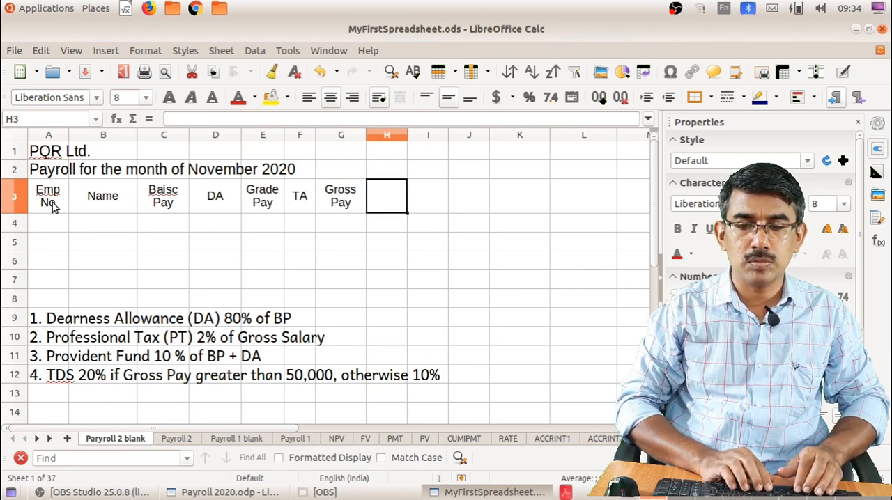
# Enter the deduction headings "Prof. Tax", "PF", "TDS" and "Loan Recovery" in cells H3 to K3
pyautogui.write('Pro')
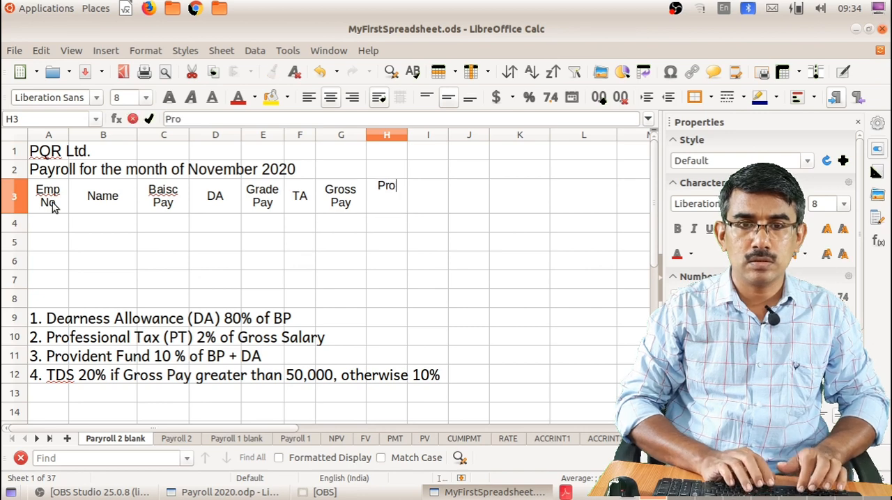
pyautogui.write('f. Tax')
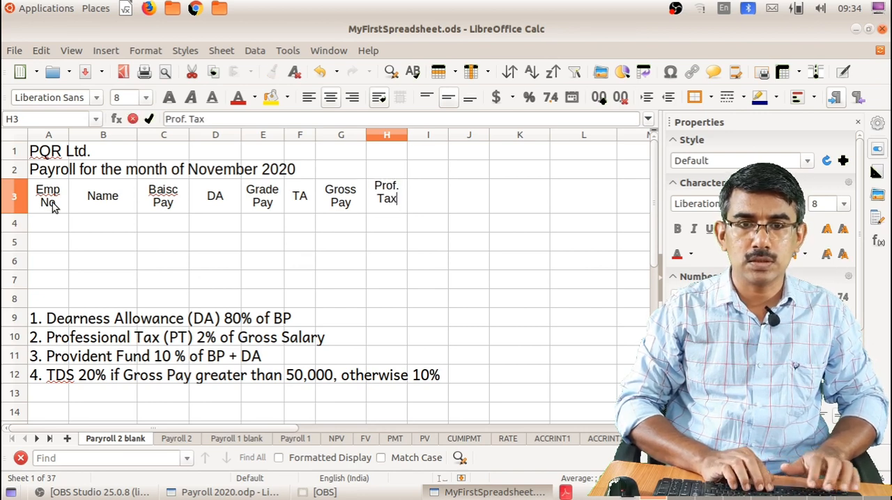
pyautogui.press('Tab')
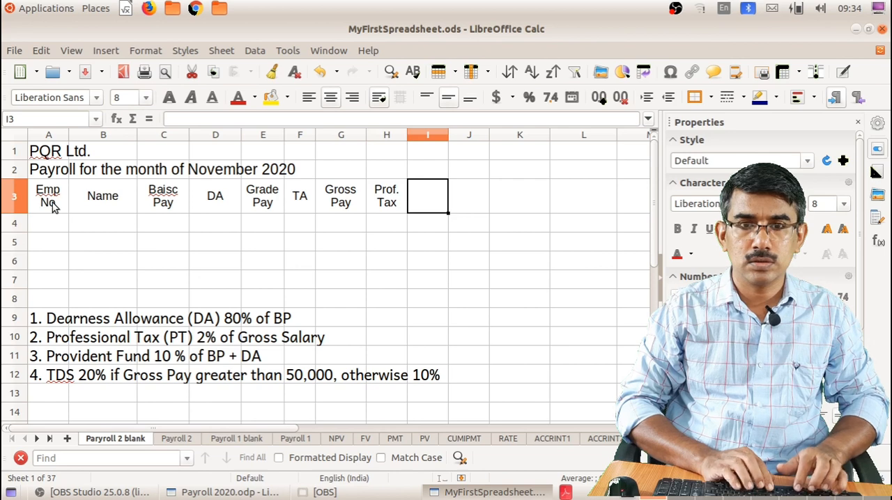
pyautogui.write('PF')
pyautogui.press('Tab')
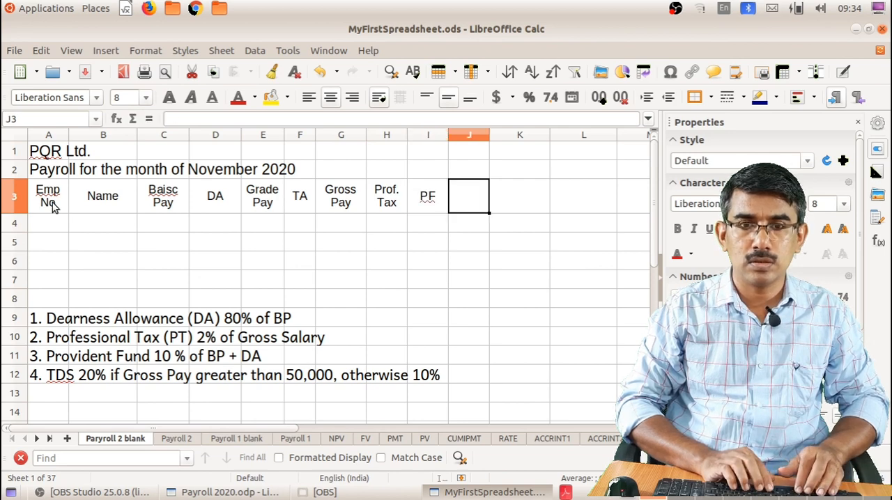
pyautogui.write('TDS')
pyautogui.press('Tab')
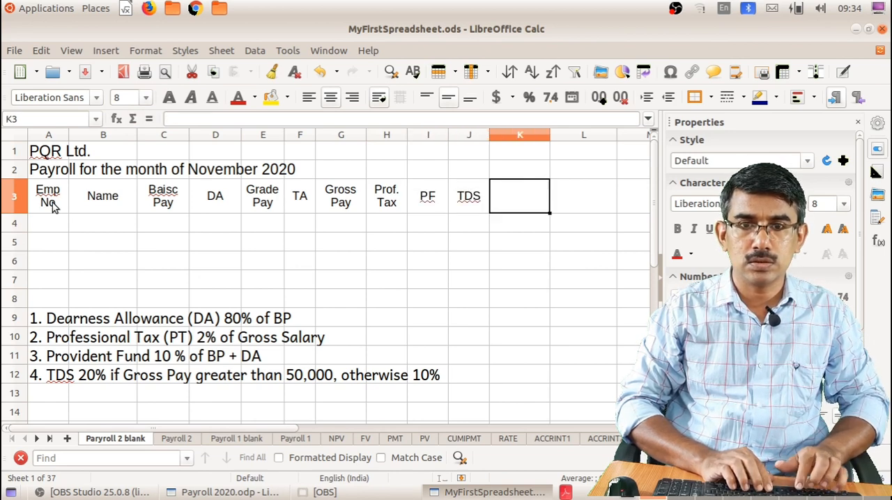
pyautogui.write('Loan Reco')
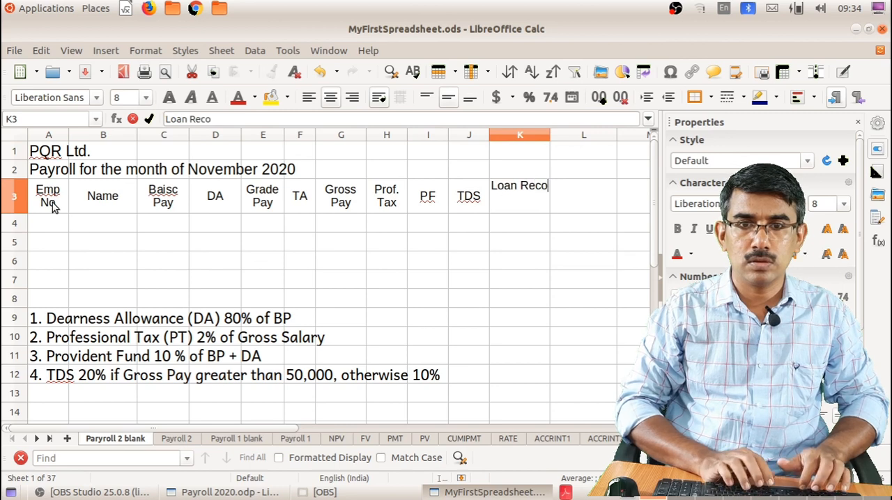
pyautogui.write('very')
pyautogui.press('Tab')
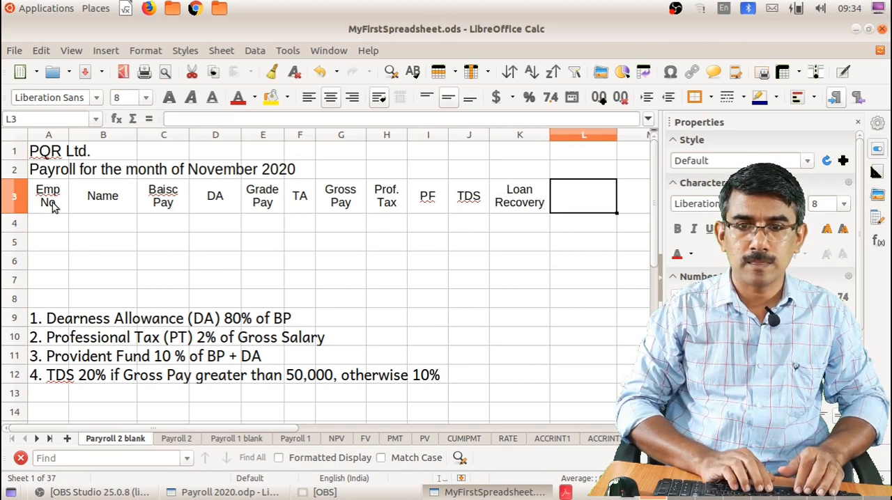
# Enter the headings "Total Deduction" in L3 and "Net Pay" in M3
pyautogui.write('Total ')
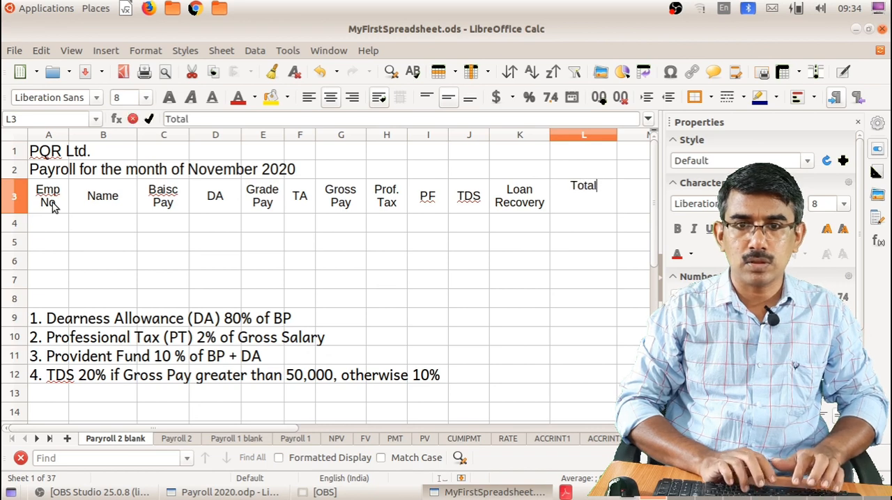
pyautogui.write('Dedcu')
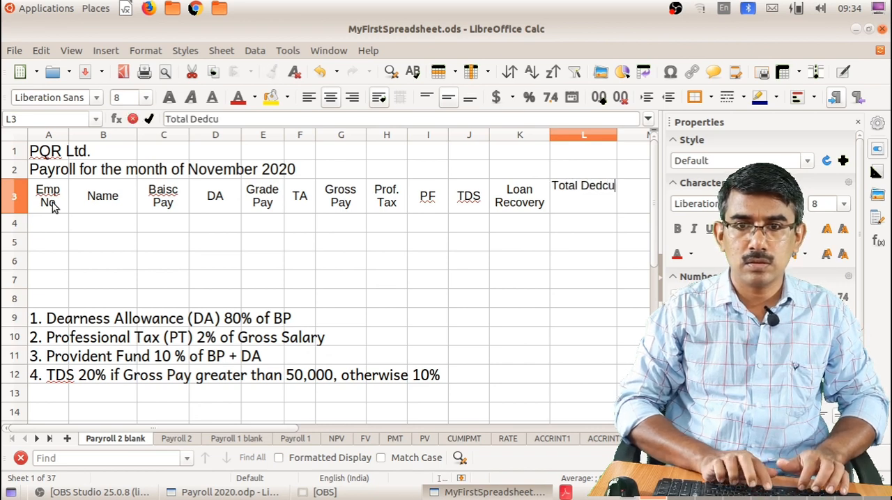
pyautogui.press('BackSpace')
pyautogui.press('BackSpace')
pyautogui.write('uctio')
pyautogui.press('BackSpace')
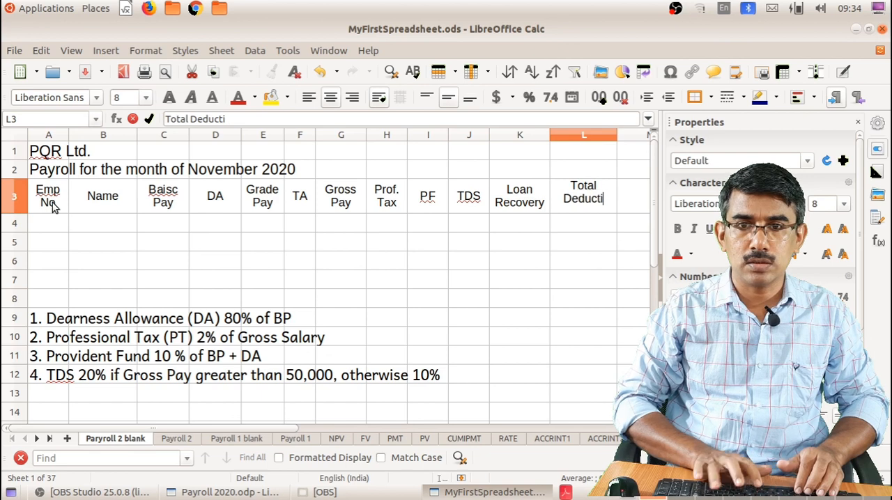
pyautogui.write('on')
pyautogui.press('Tab')
pyautogui.write('Net Pay')
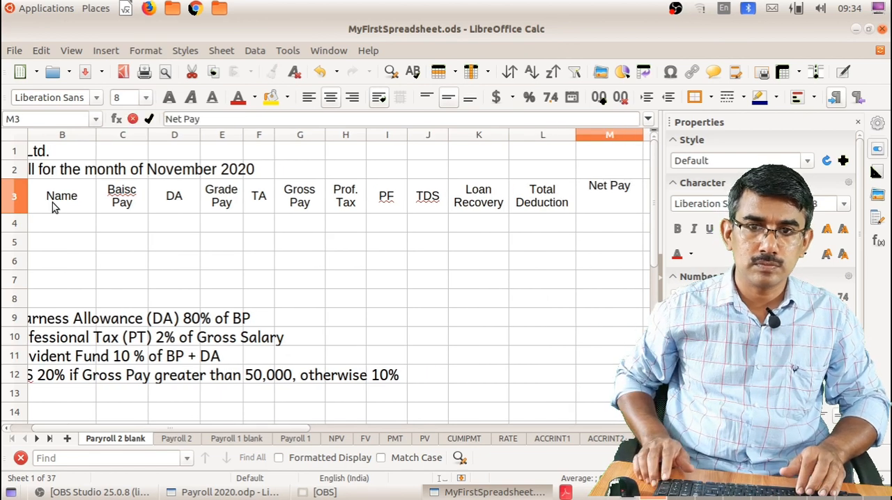
pyautogui.press('Return')
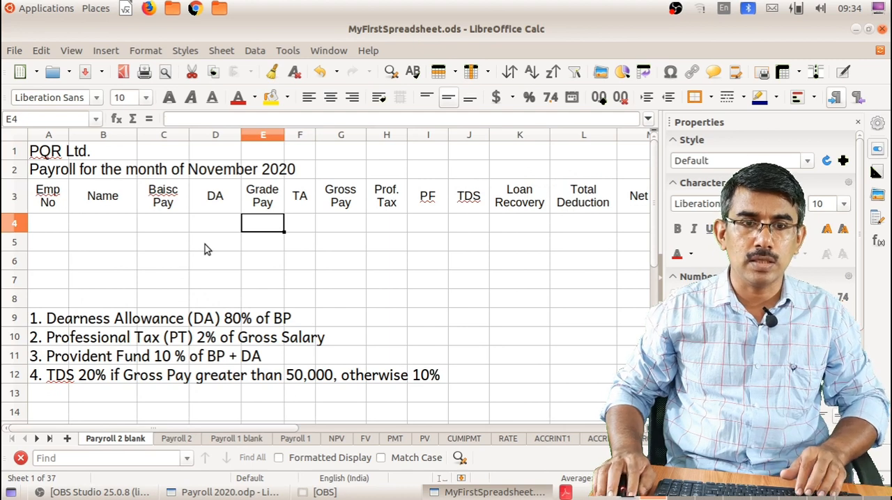
# Merge and center the company name across A1:M1 and the payroll subtitle across A2:M2
pyautogui.moveTo(52, 151); pyautogui.dragTo(625, 154)
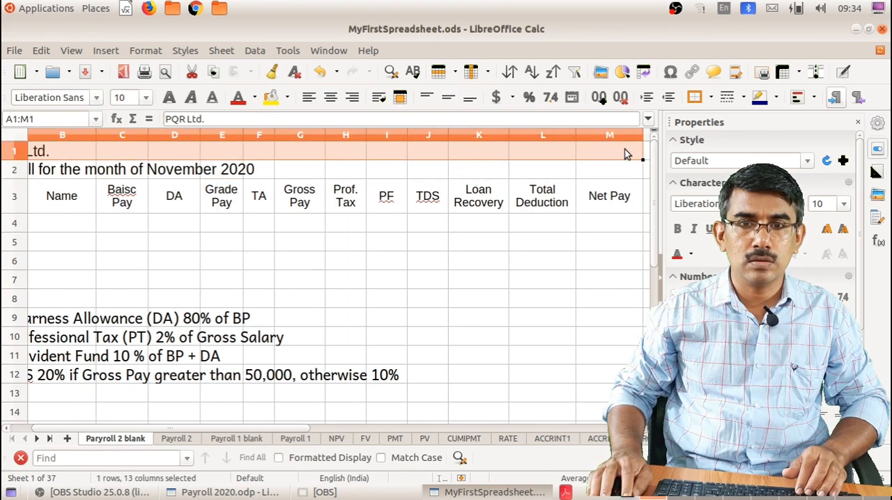
pyautogui.click(400, 96)
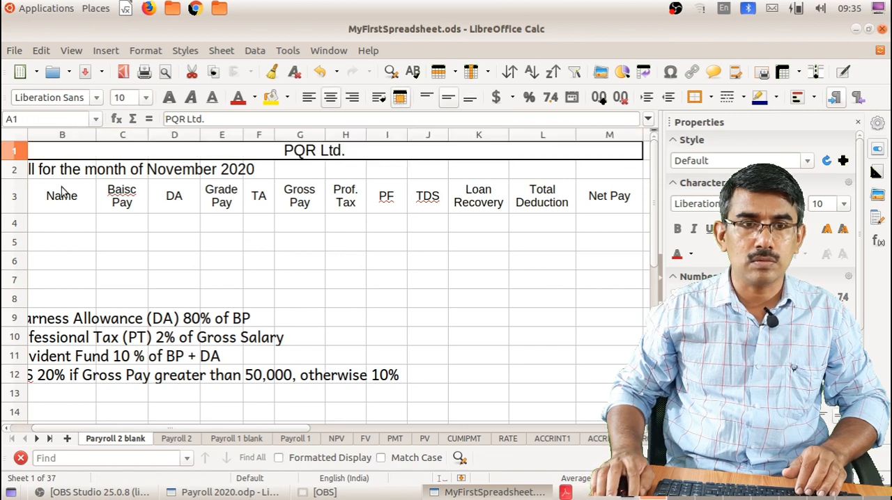
pyautogui.click(42, 172)
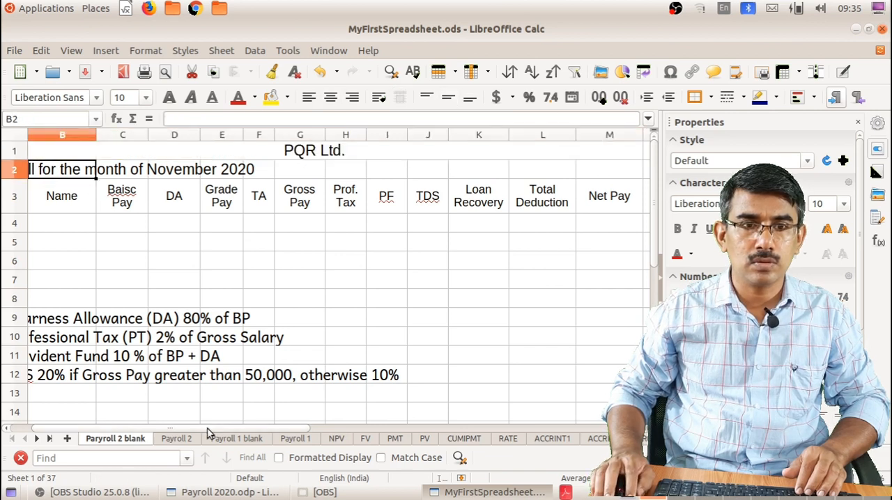
pyautogui.hscroll(-1, 205, 432)
pyautogui.moveTo(55, 174); pyautogui.dragTo(619, 173)
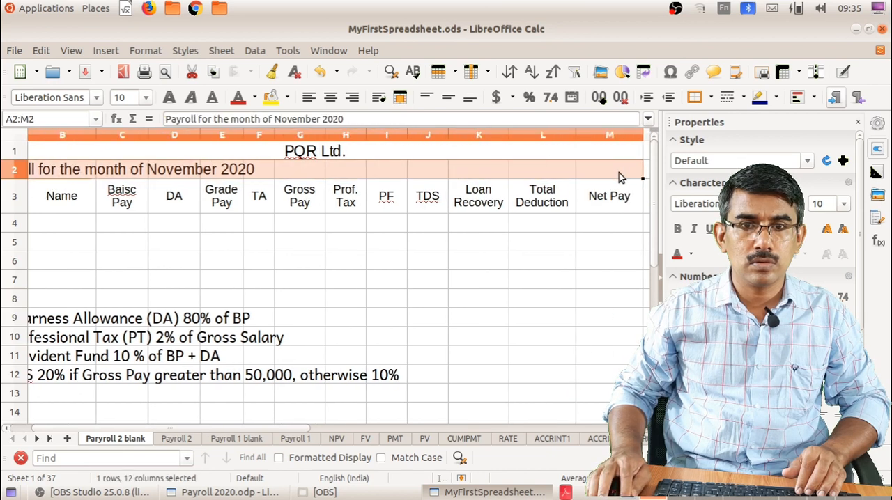
pyautogui.click(399, 97)
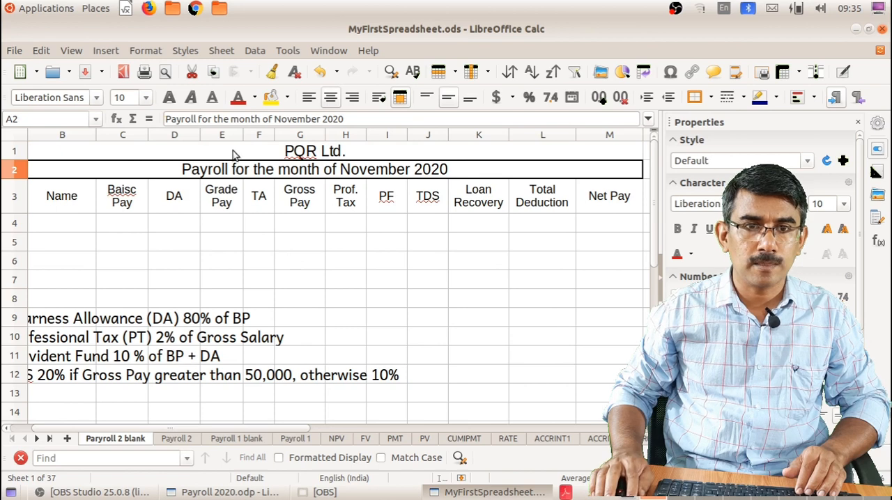
# Make the titles and column headings in A1:M3 bold
pyautogui.moveTo(233, 149); pyautogui.dragTo(269, 202)
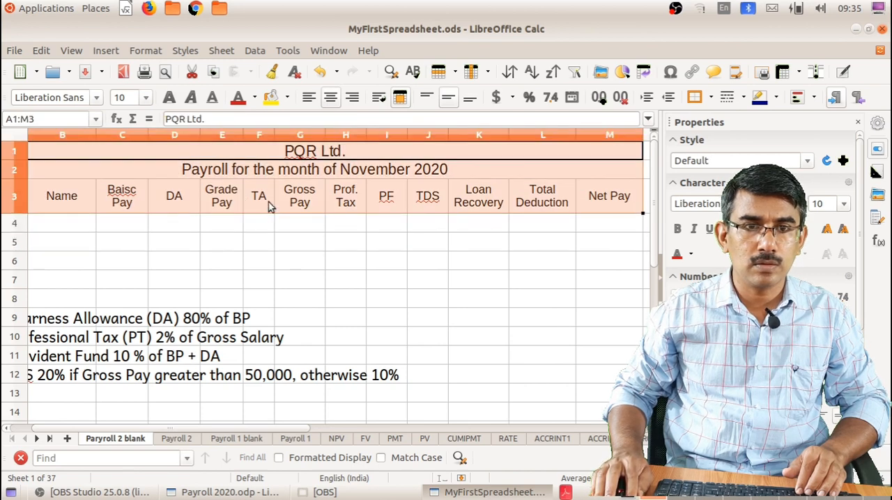
pyautogui.click(170, 98)
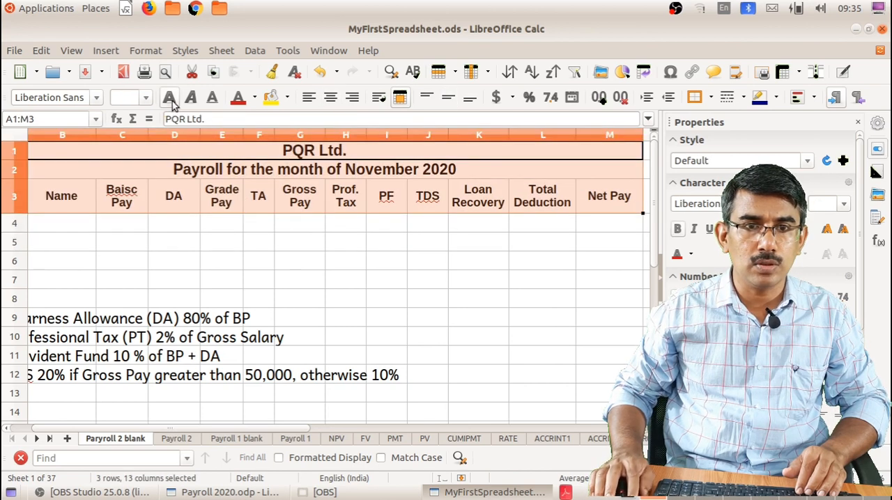
pyautogui.click(208, 256)
# Apply borders around and between all cells of the payroll table range A1:M8
pyautogui.moveTo(201, 153); pyautogui.dragTo(258, 297)
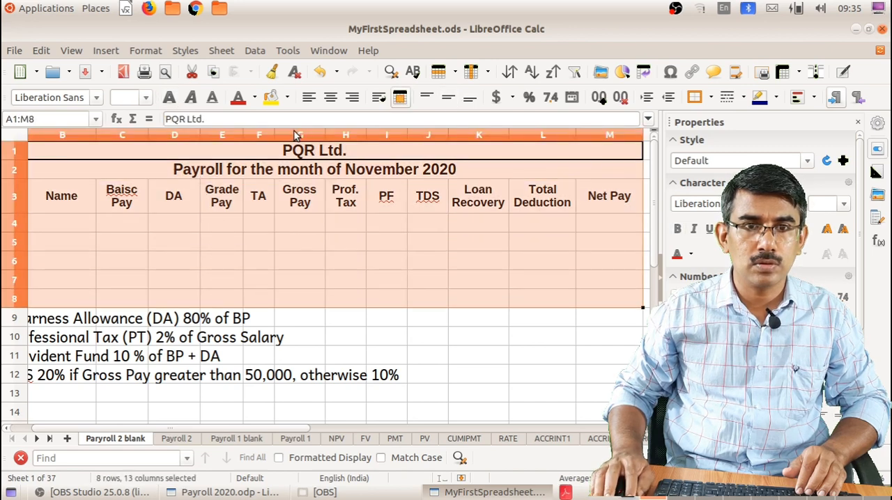
pyautogui.click(711, 96)
pyautogui.click(732, 162)
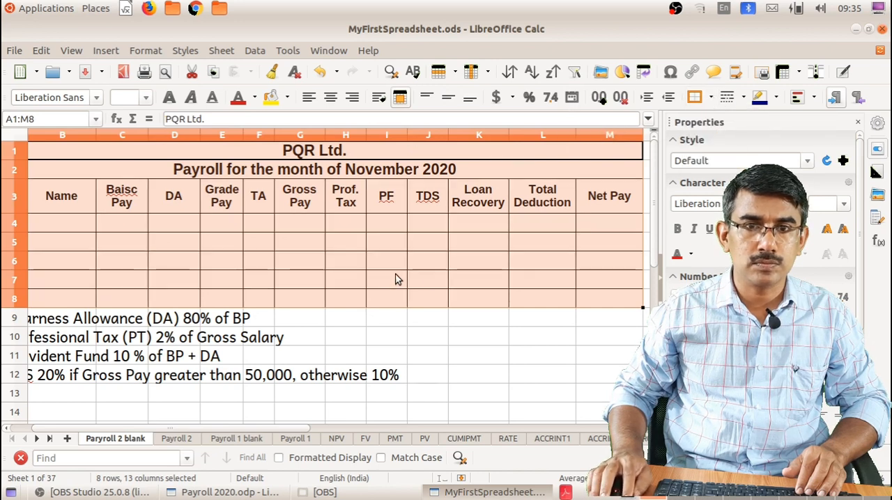
pyautogui.click(364, 279)
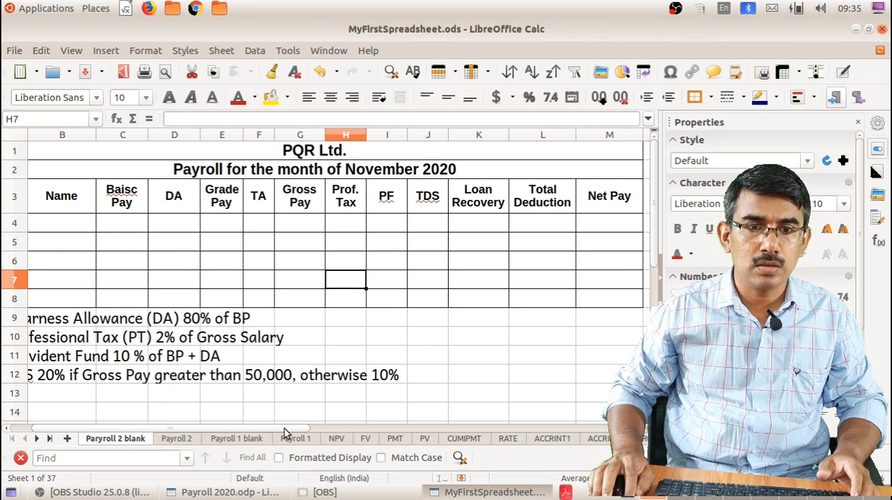
# Enter three consecutive employee numbers under the Emp No heading in cells A4 to A6
pyautogui.moveTo(283, 430); pyautogui.dragTo(279, 429)
pyautogui.click(38, 230)
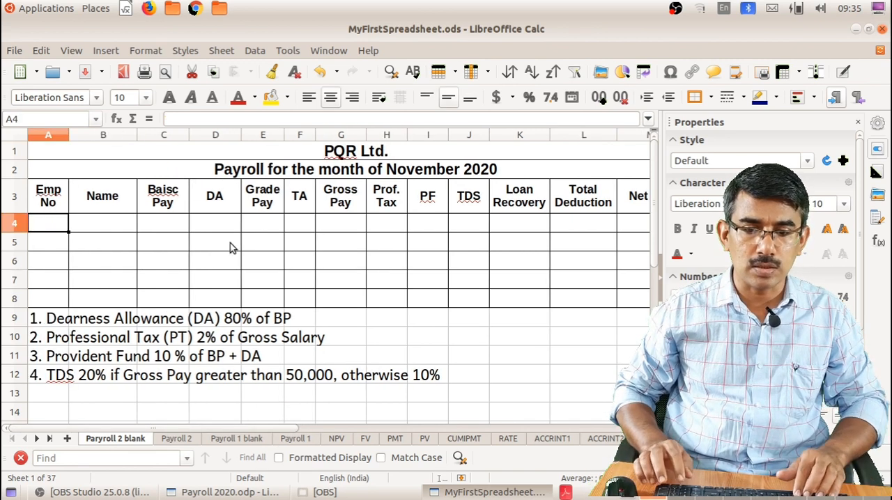
pyautogui.write('101')
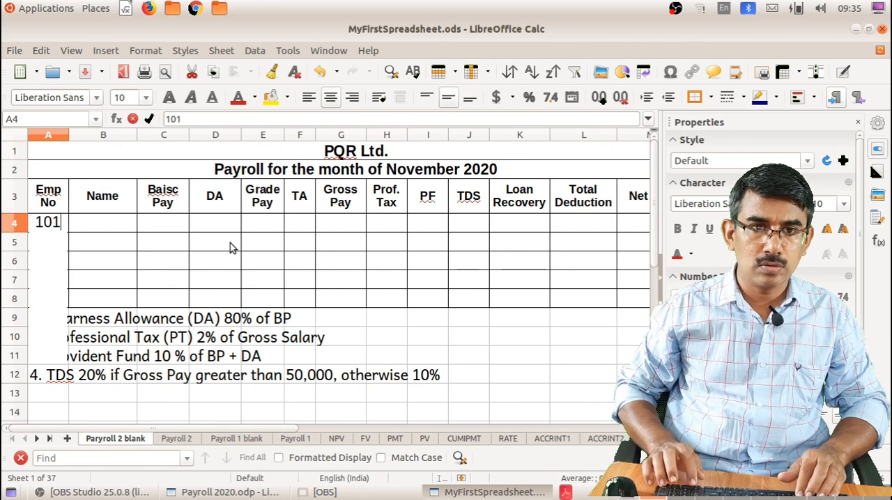
pyautogui.press('Return')
pyautogui.write('102')
pyautogui.press('Return')
pyautogui.write('103')
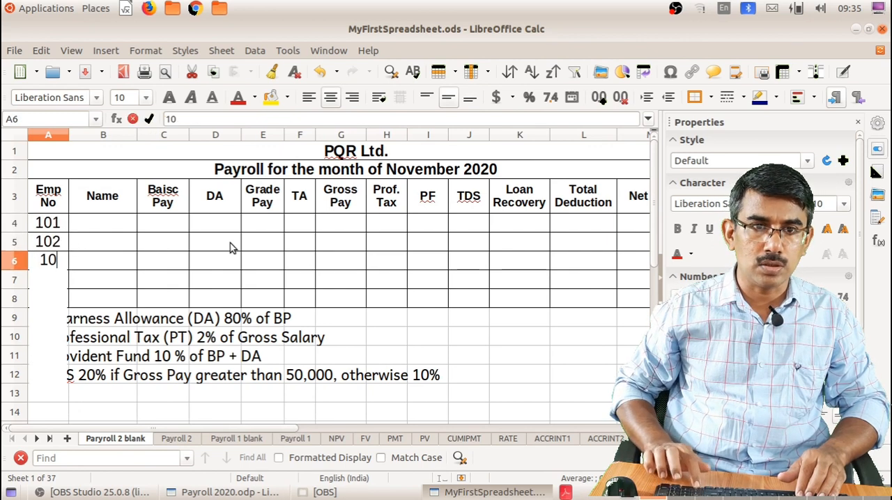
pyautogui.press('Return')
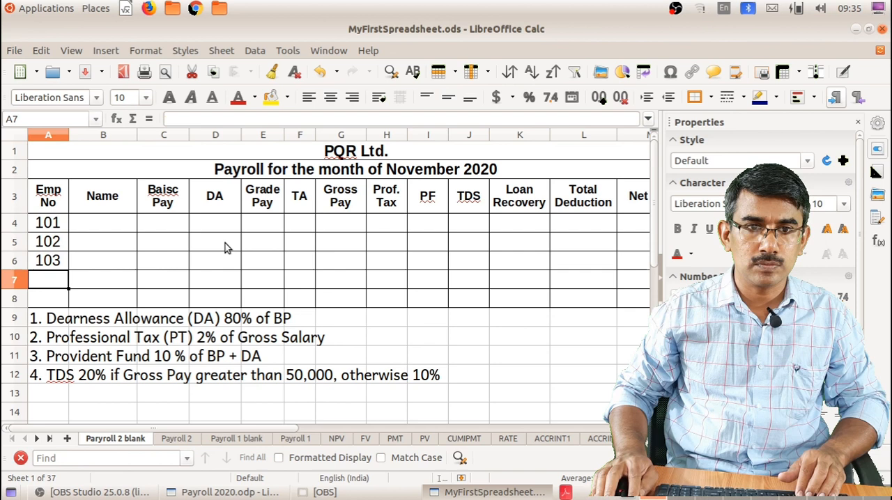
# Enter the three employees' first names under the Name heading in cells B4 to B6
pyautogui.click(130, 229)
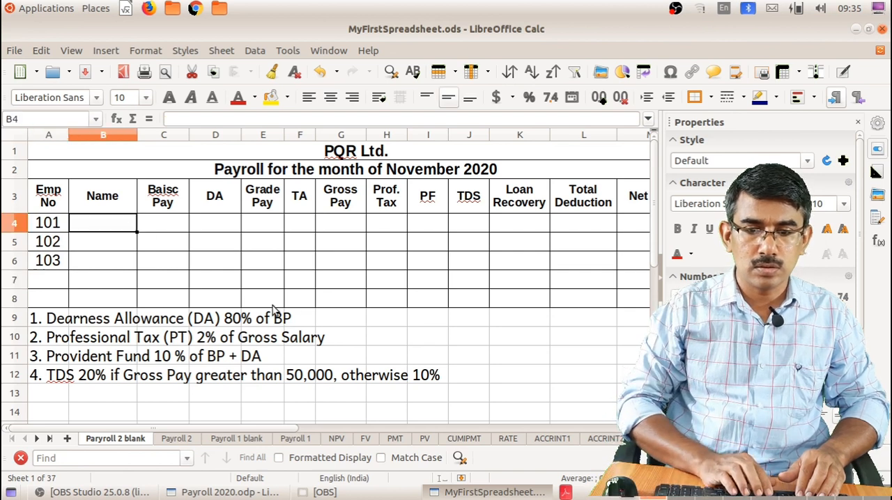
pyautogui.write('aR')
pyautogui.press('BackSpace')
pyautogui.press('BackSpace')
pyautogui.write('A')
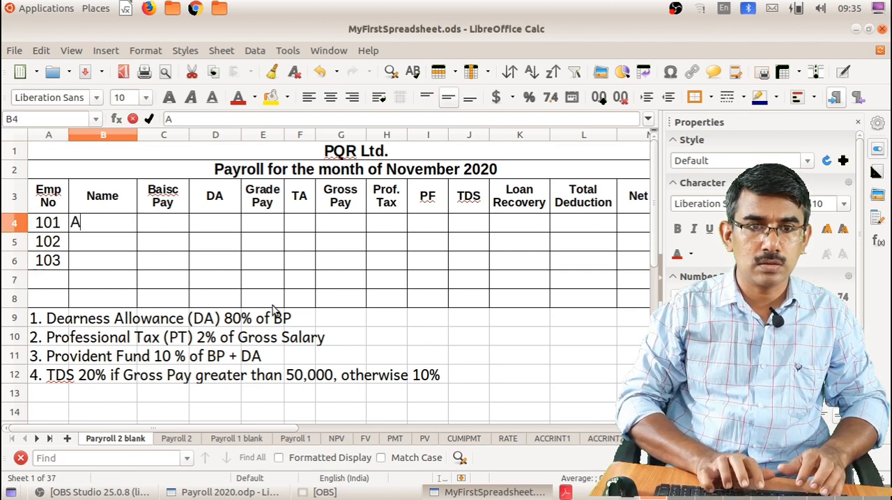
pyautogui.write('rchana')
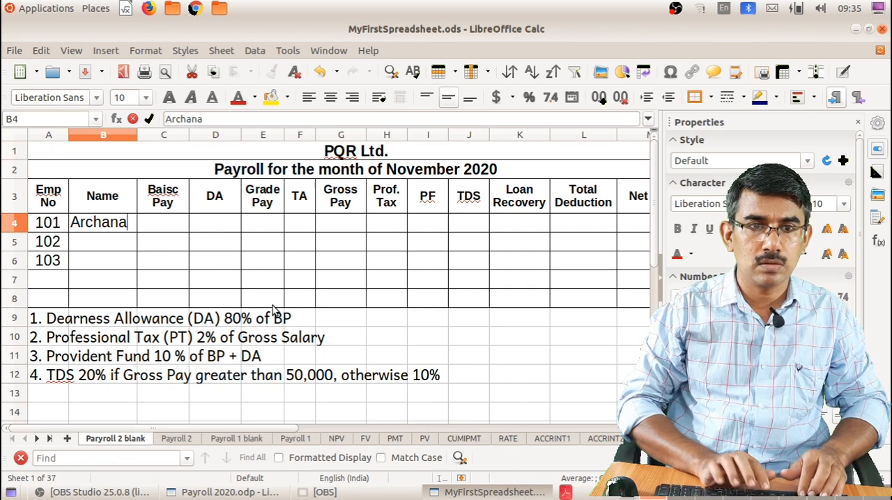
pyautogui.press('Return')
pyautogui.write('Nam')
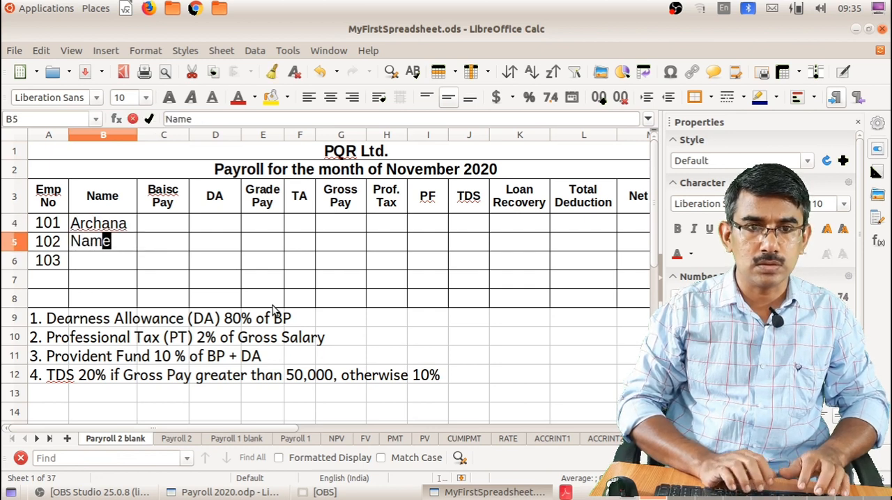
pyautogui.press('BackSpace')
pyautogui.write('seem')
pyautogui.press('Return')
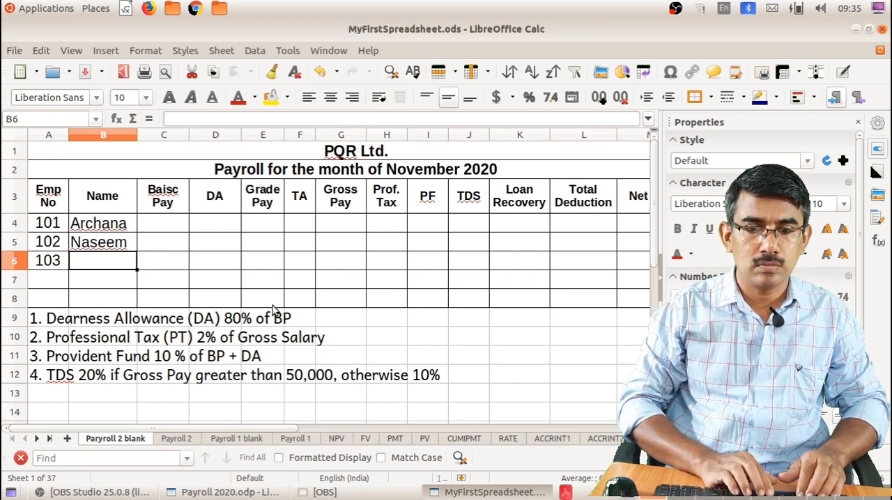
pyautogui.write('Lubna')
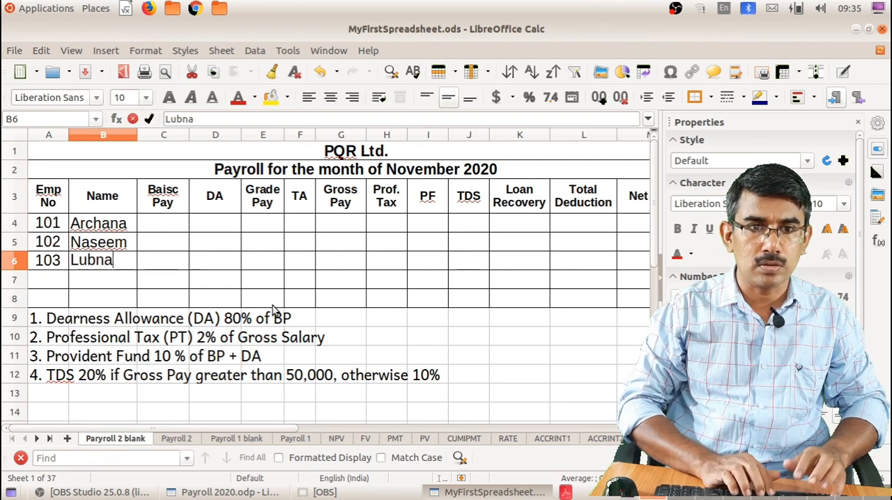
pyautogui.press('Tab')
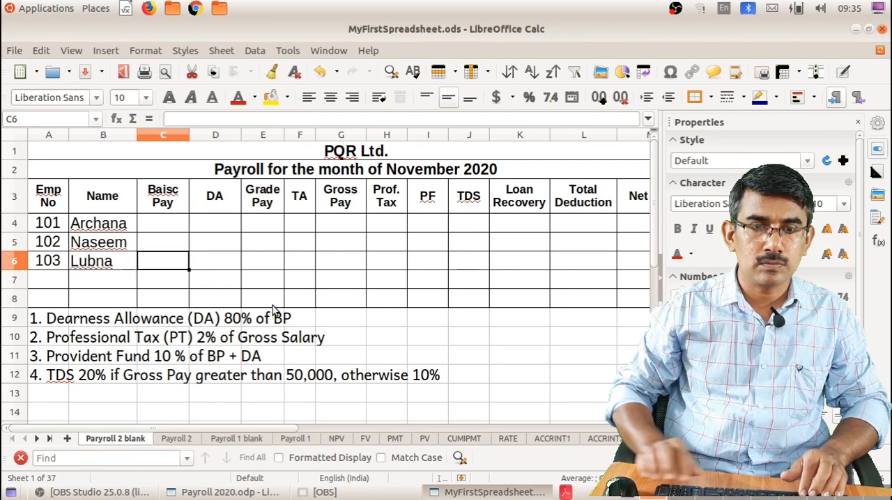
# Enter the basic pay amounts 30000, 20000 and 16000 in cells C4 to C6
pyautogui.click(162, 225)
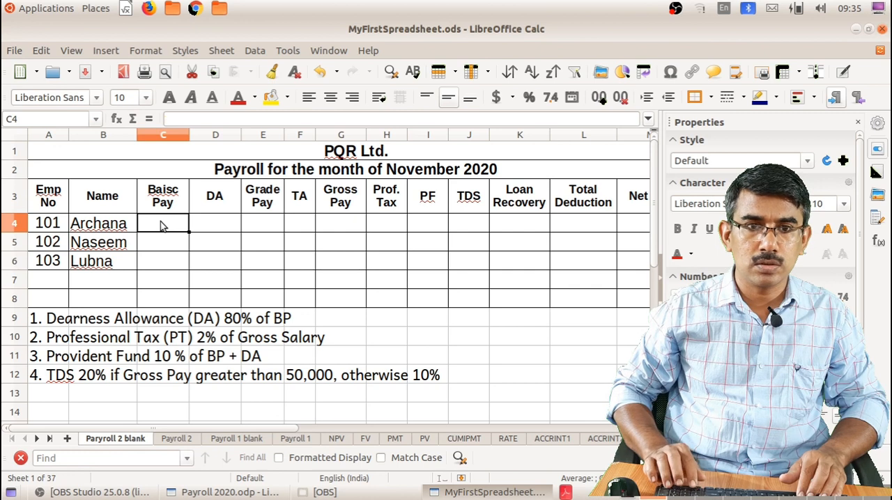
pyautogui.write('30000')
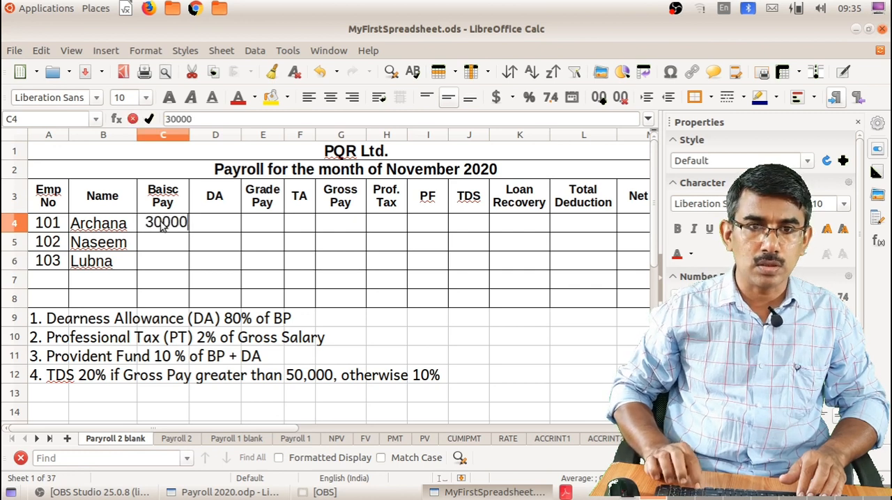
pyautogui.press('Return')
pyautogui.write('20000')
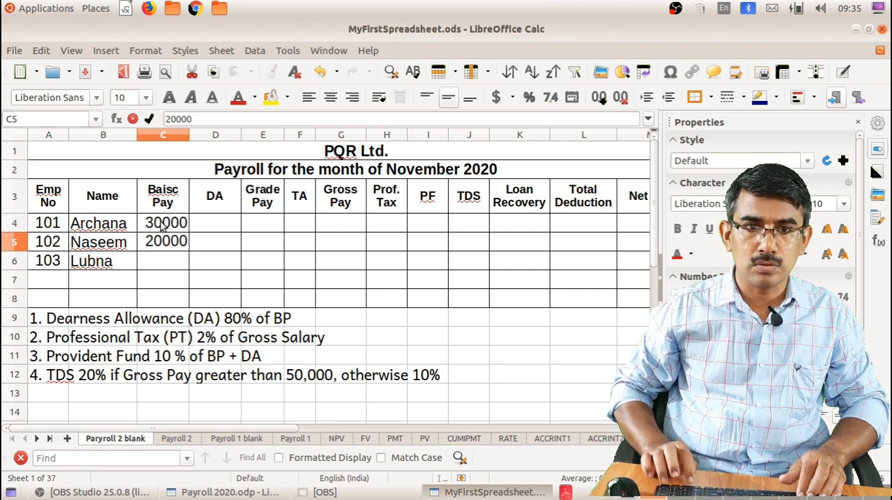
pyautogui.press('Return')
pyautogui.write('16000')
pyautogui.press('Return')
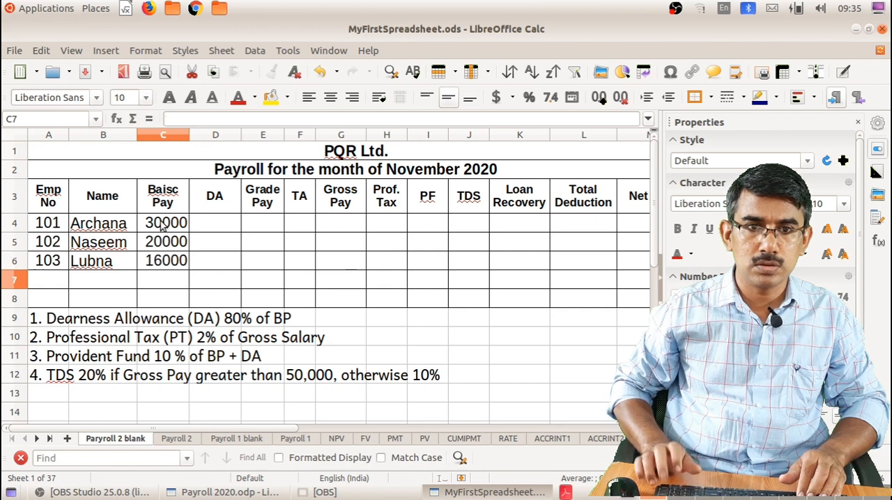
# Enter the grade pay amounts 1000 in E4 and 500 in E5
pyautogui.click(258, 225)
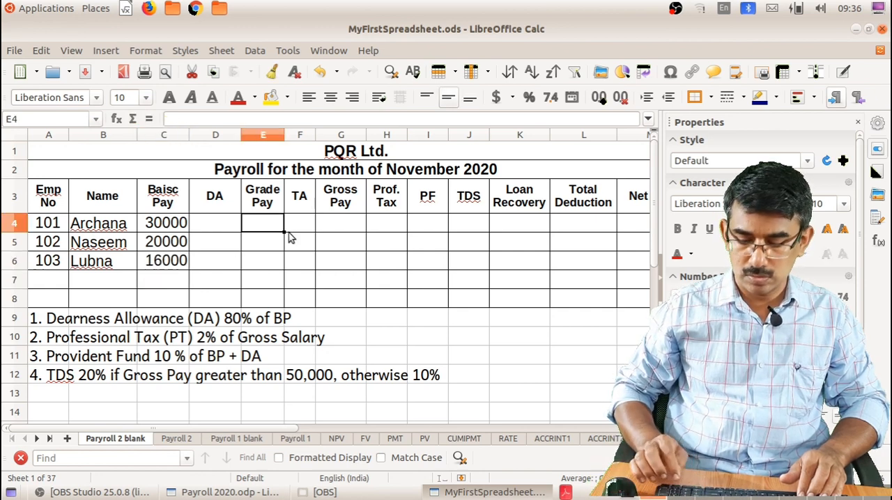
pyautogui.write('1000')
pyautogui.press('Return')
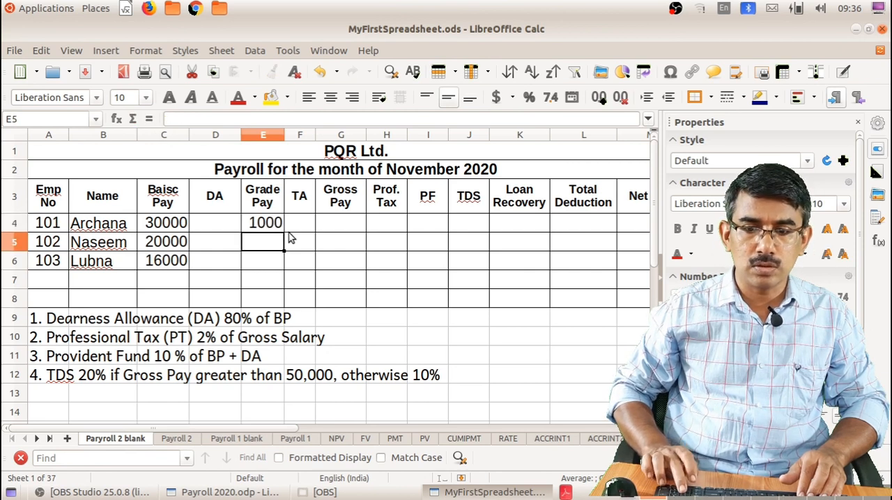
pyautogui.write('500')
pyautogui.press('Return')
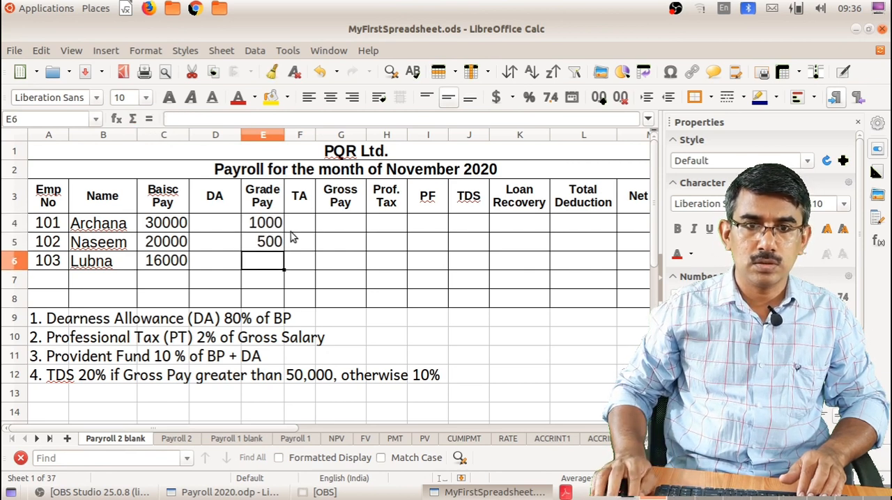
# Enter a TA of 150 for the first employee in cell F4
pyautogui.click(299, 227)
pyautogui.write('1')
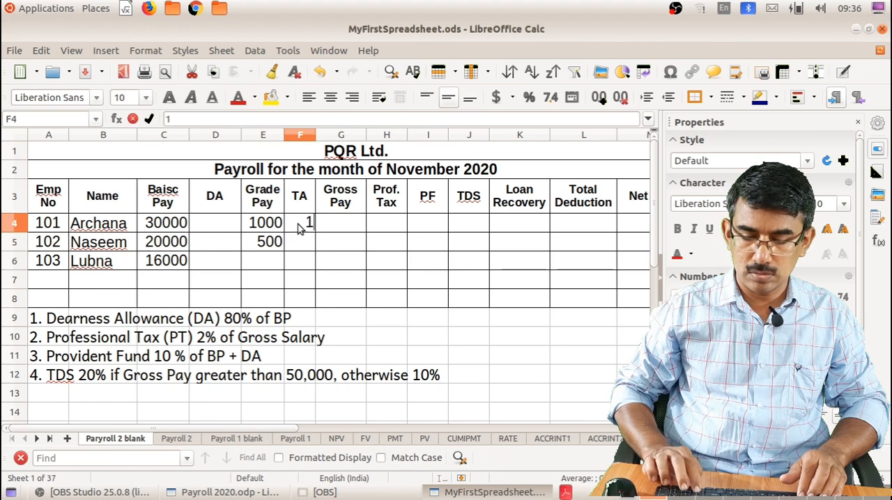
pyautogui.write('50')
pyautogui.press('Return')
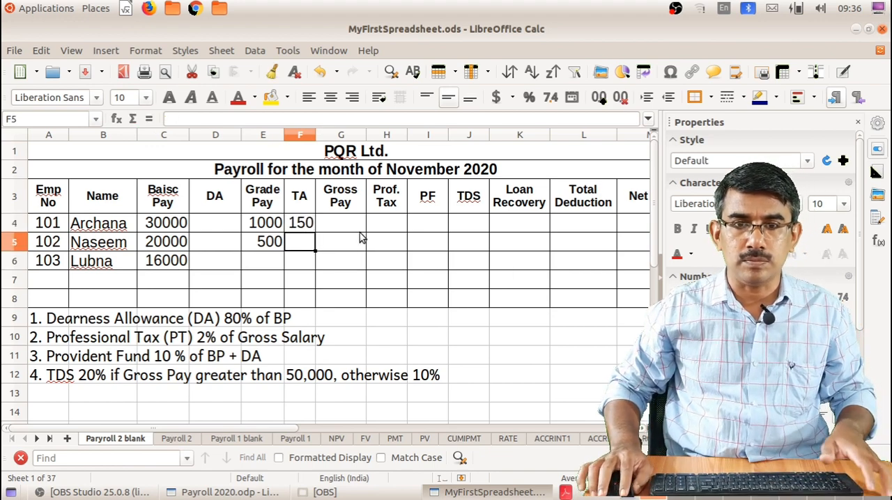
# Enter the loan recovery amounts 3000 in K4 and 1000 in K5
pyautogui.click(516, 225)
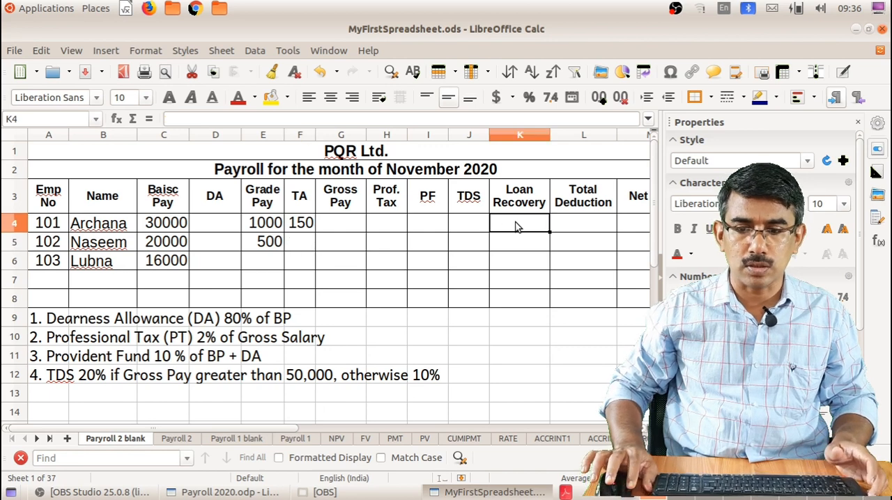
pyautogui.write('3000')
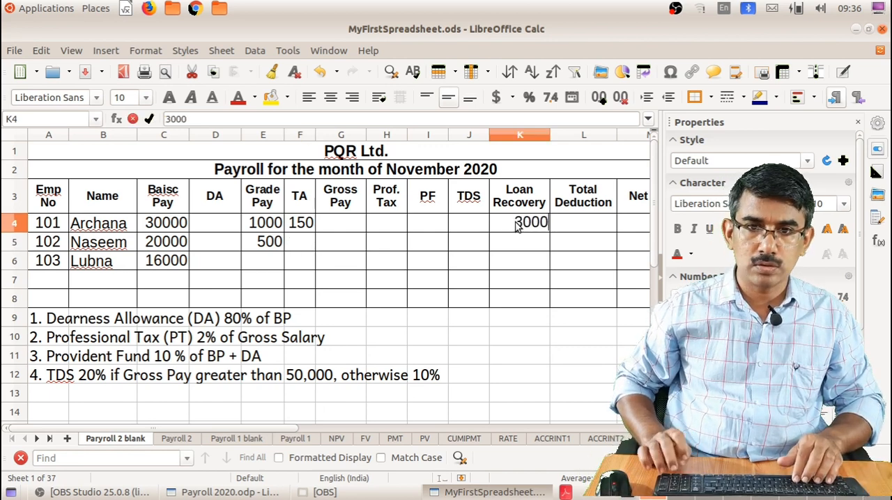
pyautogui.press('Return')
pyautogui.write('1000')
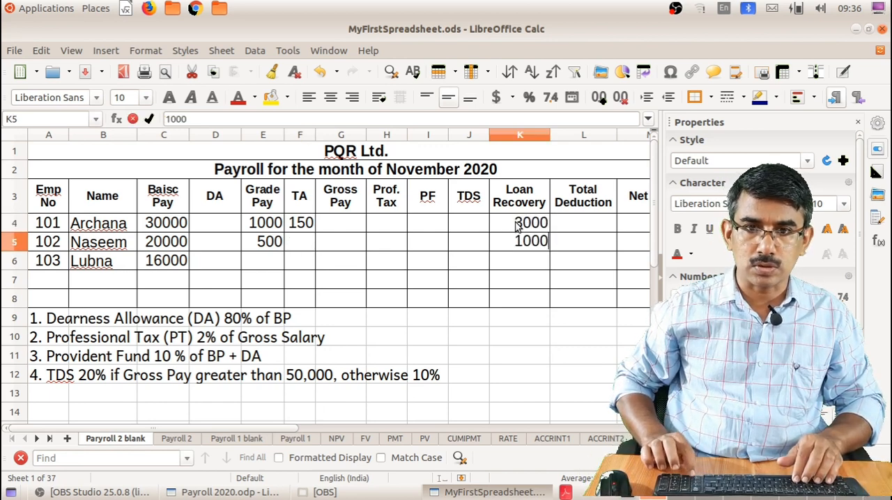
pyautogui.press('Return')
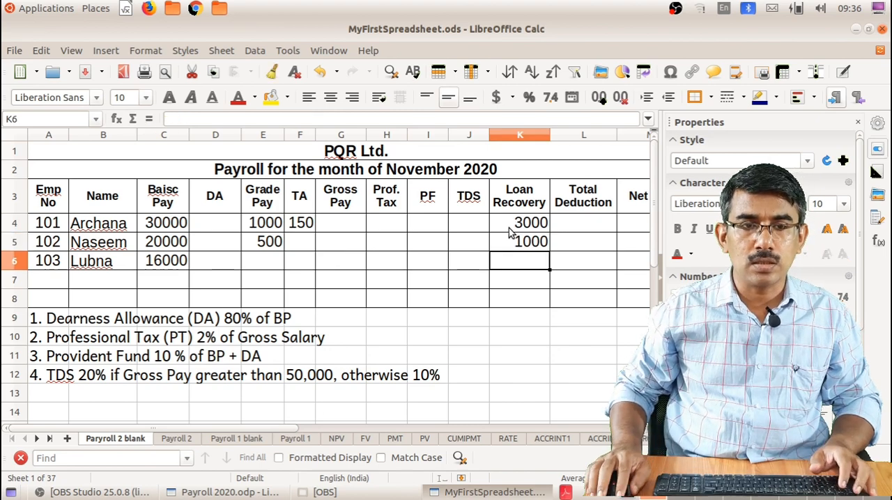
pyautogui.click(611, 429)
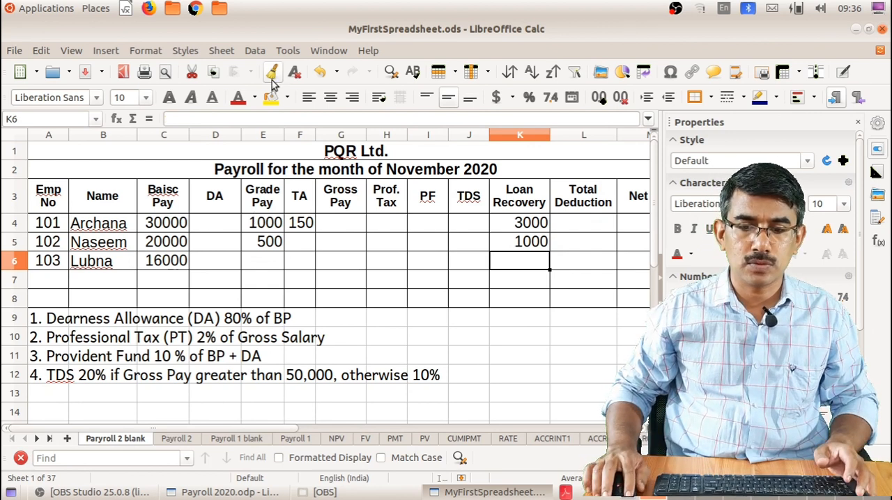
# Enter the formula =C4*80% in D4 to calculate the first employee's DA from basic pay
pyautogui.click(225, 223)
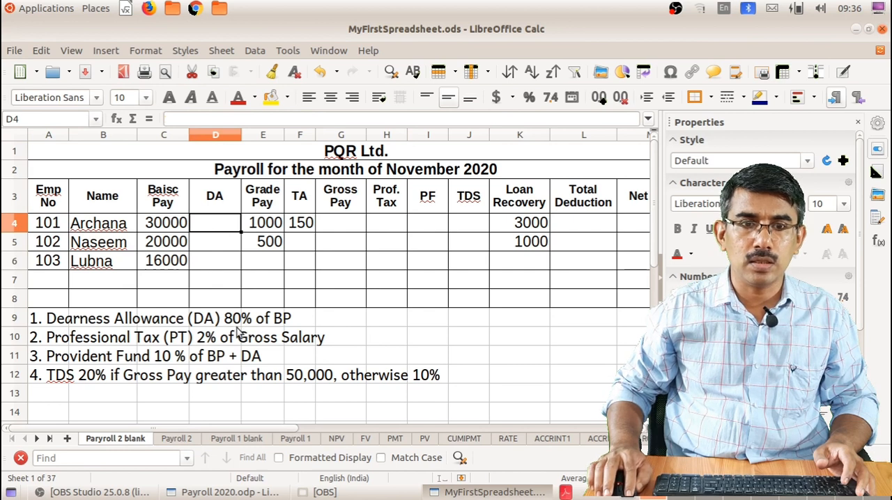
pyautogui.write('=')
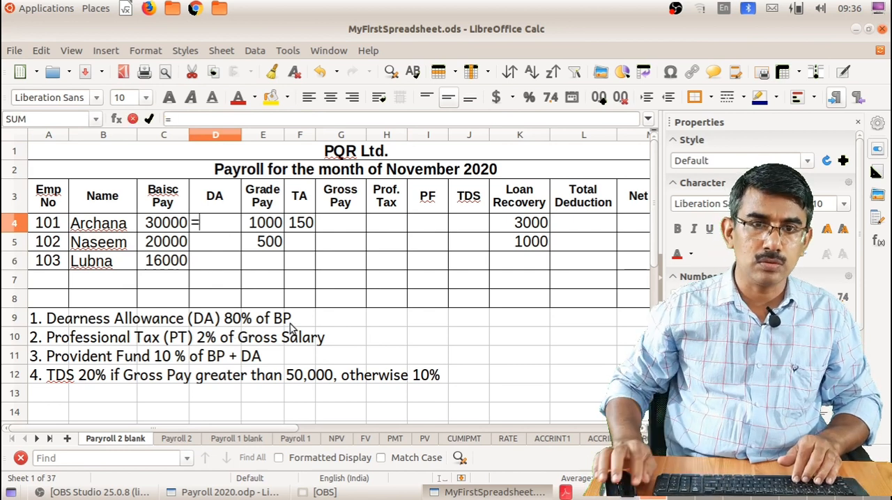
pyautogui.click(166, 222)
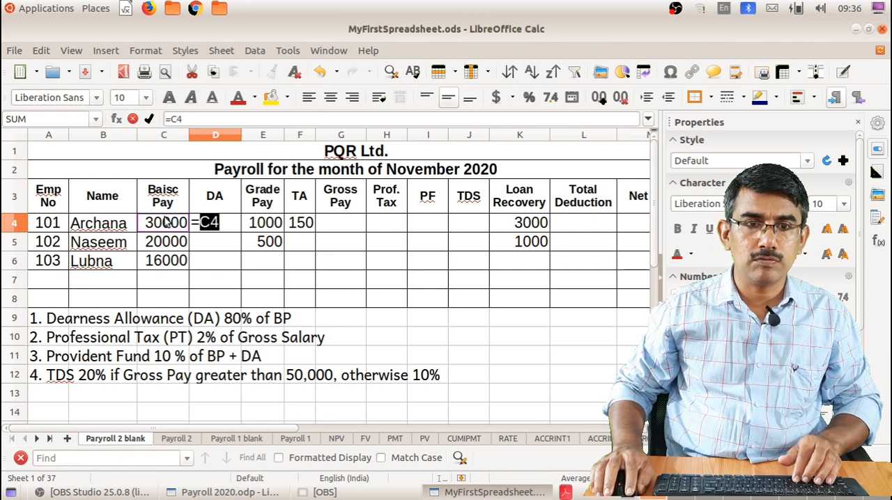
pyautogui.write('*80')
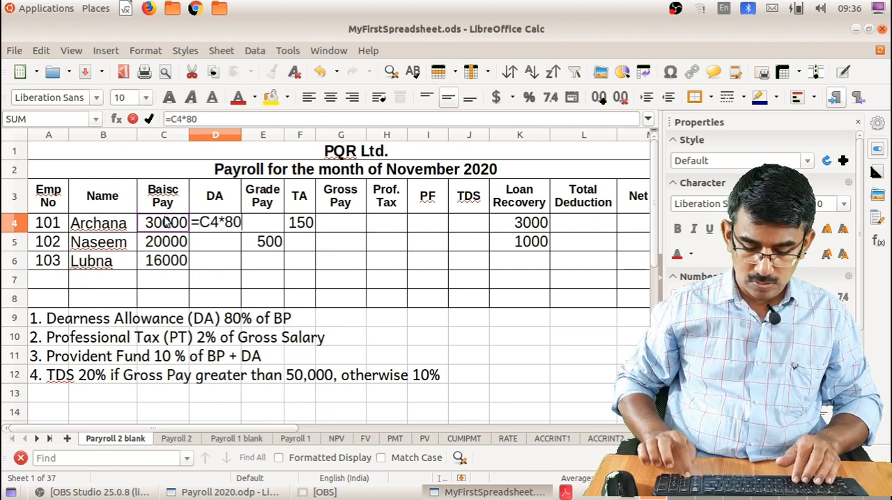
pyautogui.write('%')
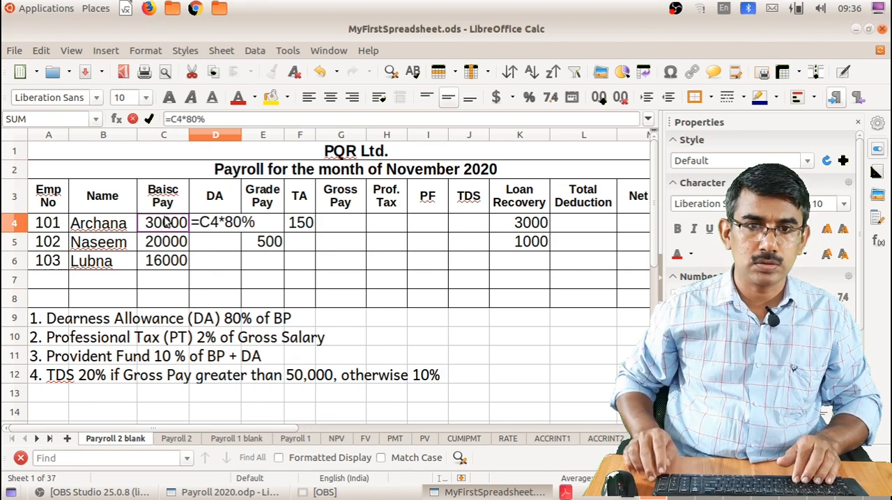
pyautogui.press('Return')
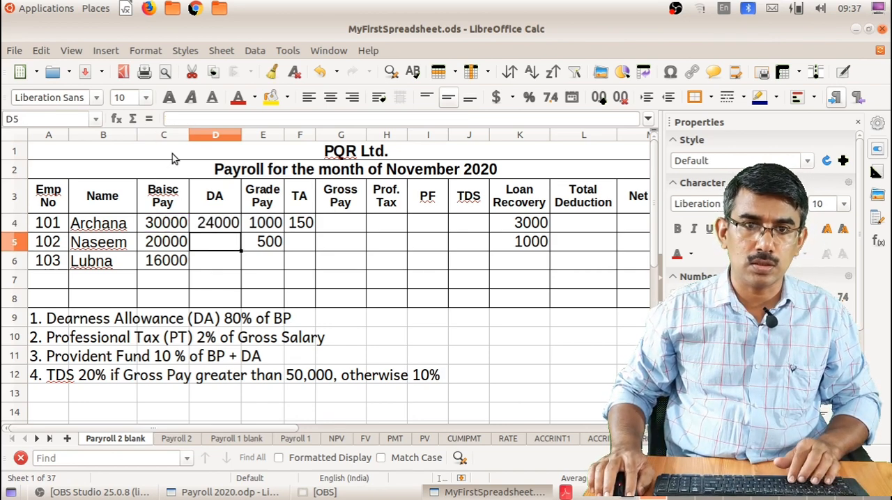
# Enter the formula =SUM(C4:F4) in G4 to calculate the first employee's gross pay
pyautogui.click(336, 222)
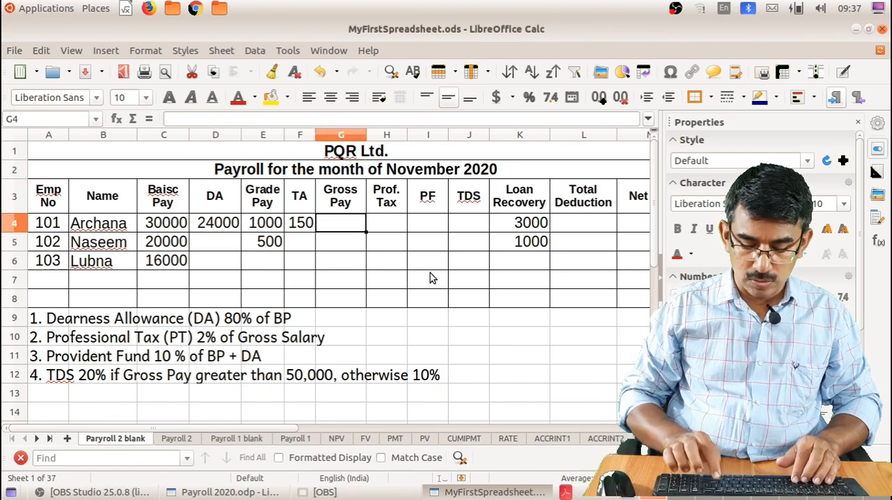
pyautogui.write('=sum')
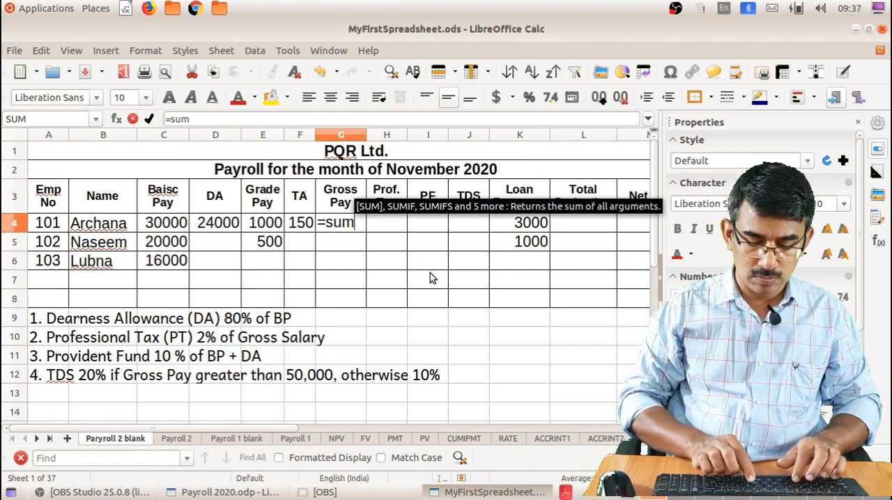
pyautogui.write('(')
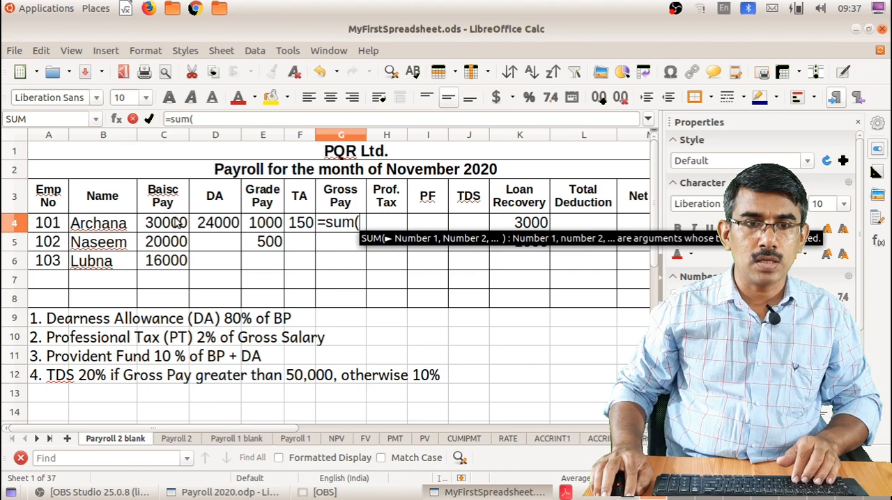
pyautogui.moveTo(178, 222); pyautogui.dragTo(301, 223)
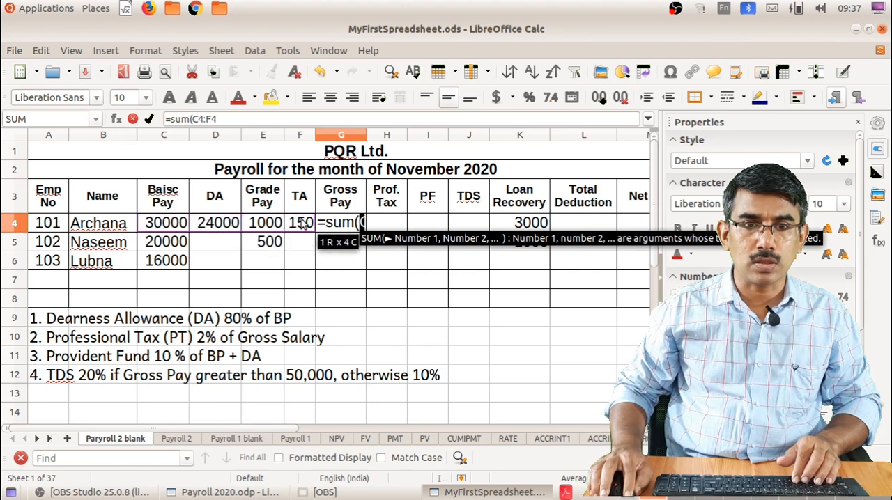
pyautogui.write(')')
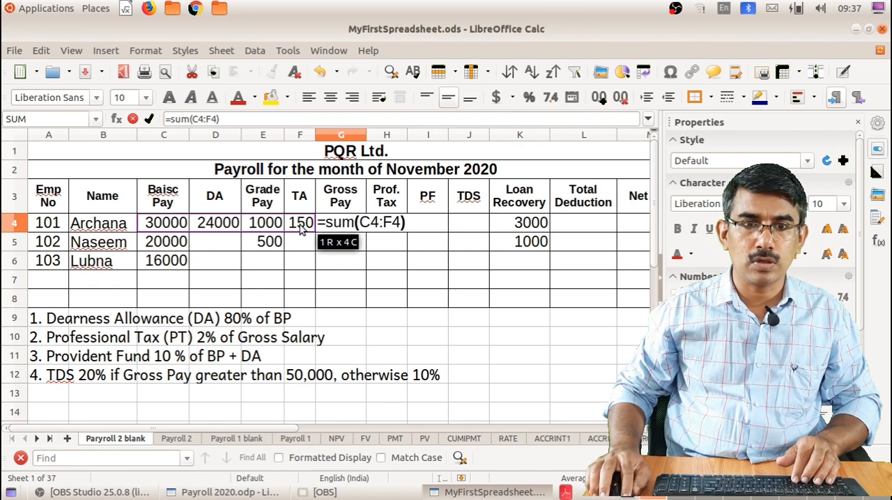
pyautogui.press('Return')
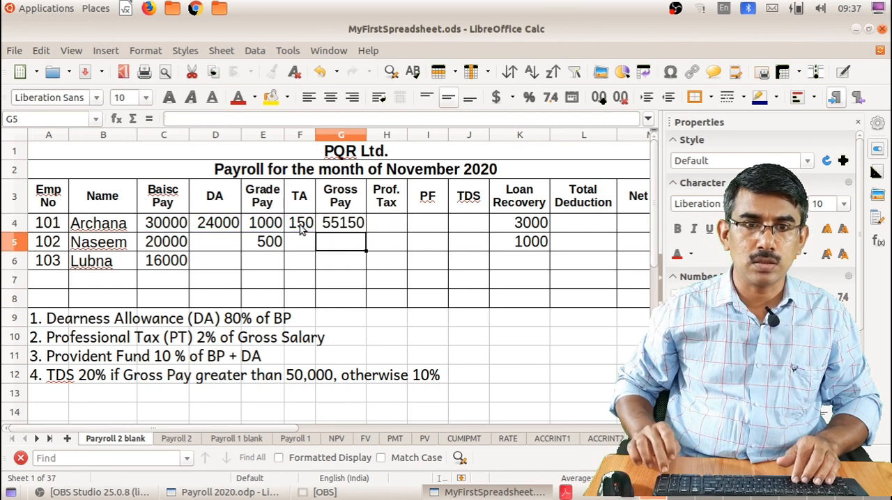
# Enter the formula =G4*2% in H4 to calculate the first employee's professional tax
pyautogui.click(386, 223)
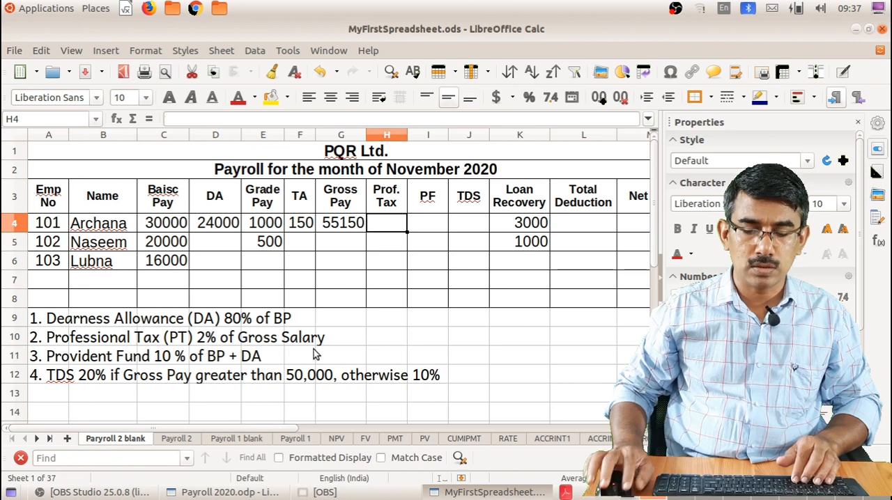
pyautogui.write('=')
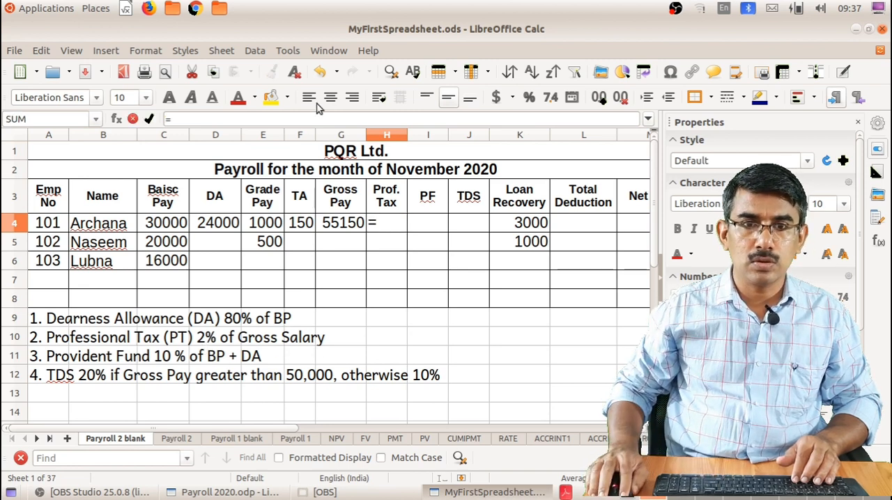
pyautogui.click(351, 229)
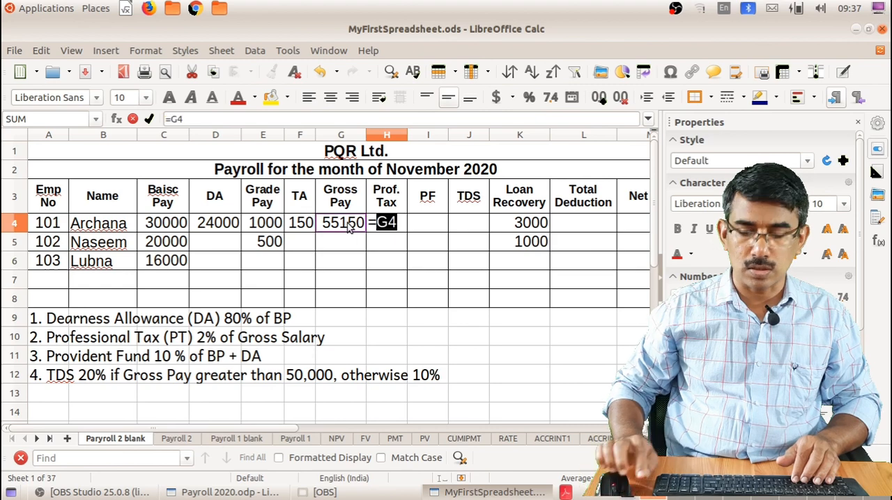
pyautogui.write('*2%')
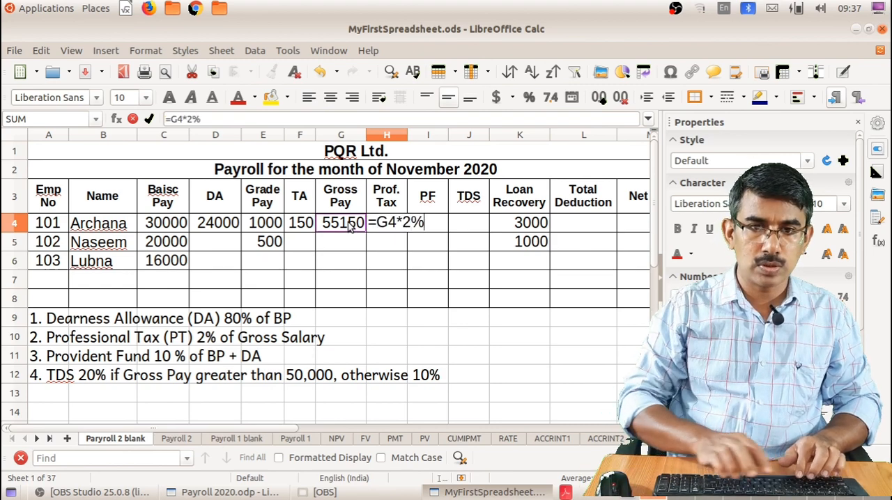
pyautogui.press('Return')
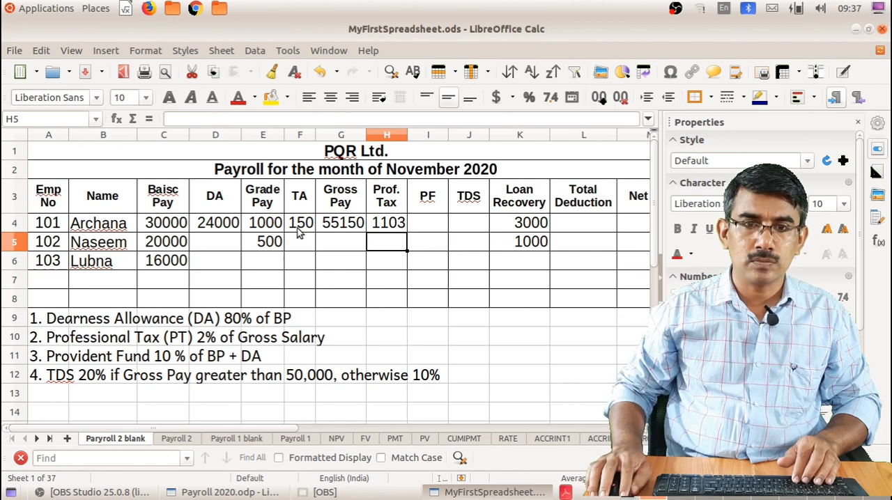
# Enter the formula =(C4+D4)*10% in I4 to calculate the first employee's PF
pyautogui.click(432, 225)
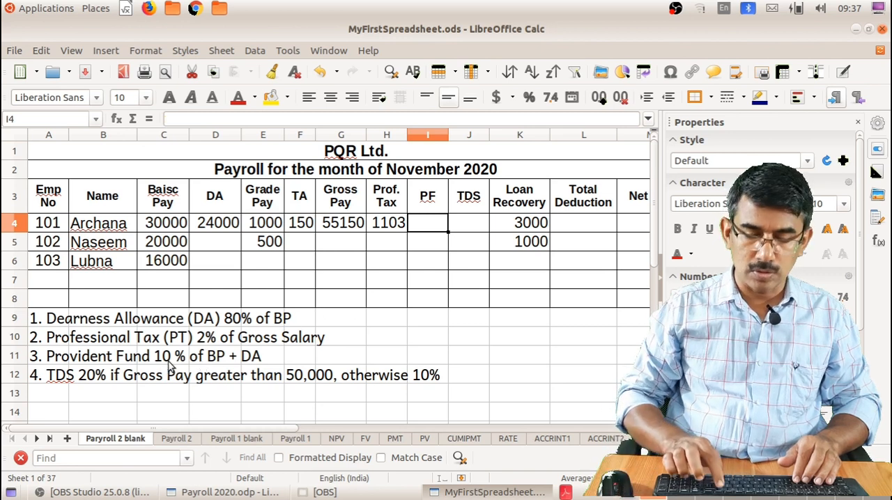
pyautogui.write('=')
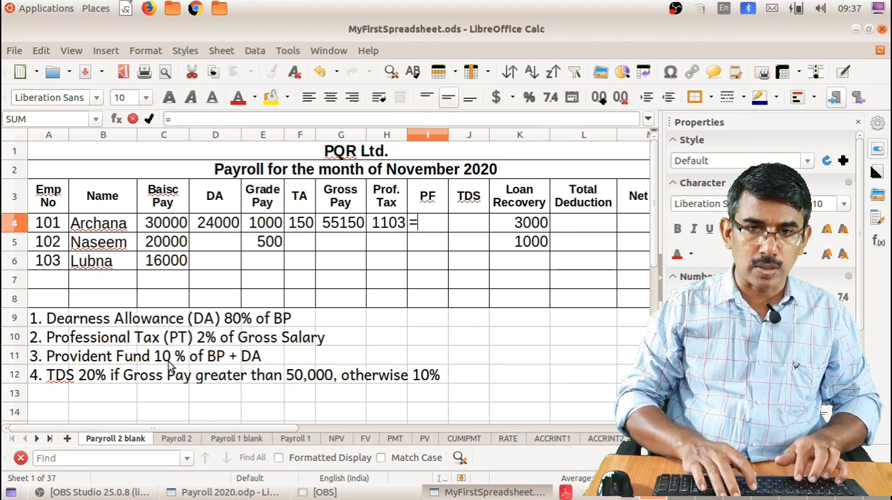
pyautogui.write('(')
pyautogui.click(154, 222)
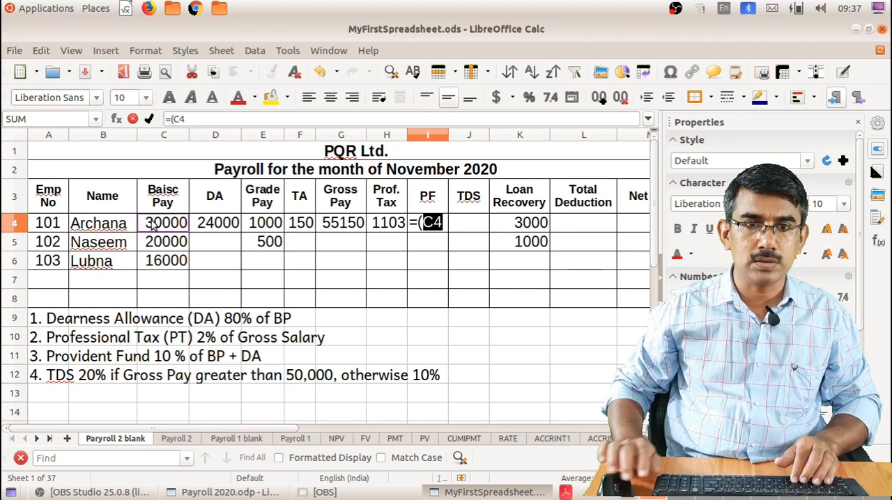
pyautogui.write('+')
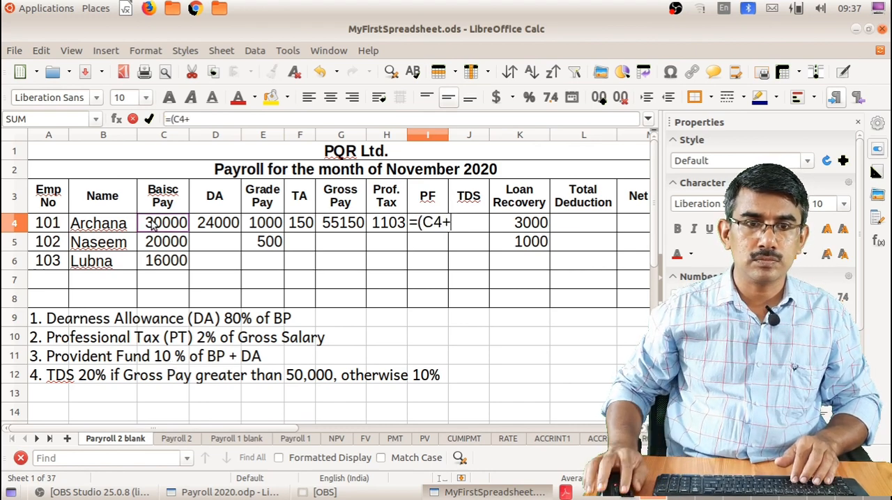
pyautogui.click(211, 221)
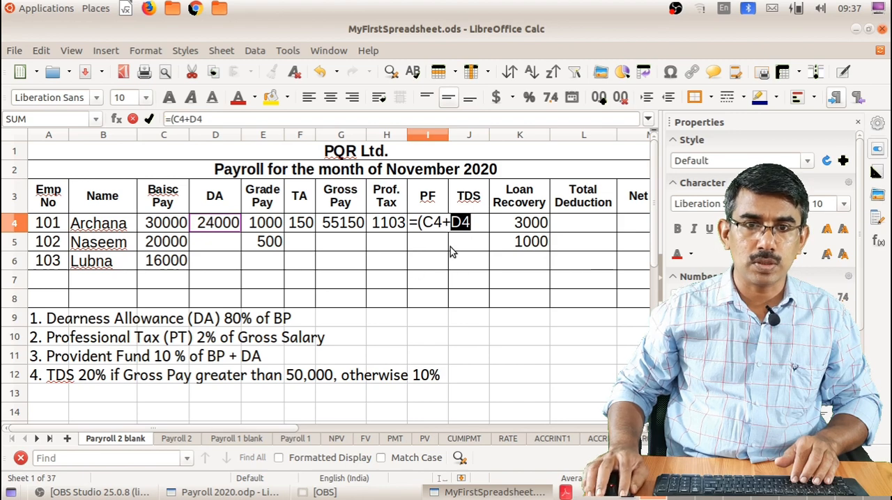
pyautogui.write(')')
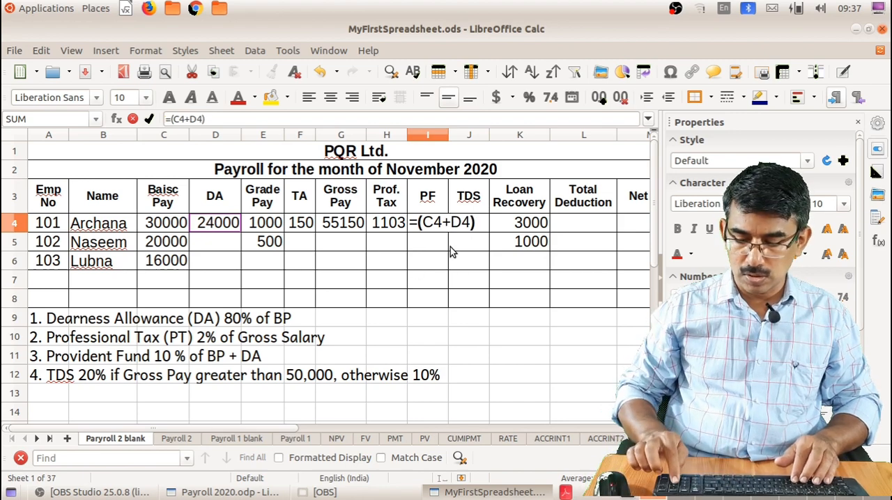
pyautogui.write('*10%')
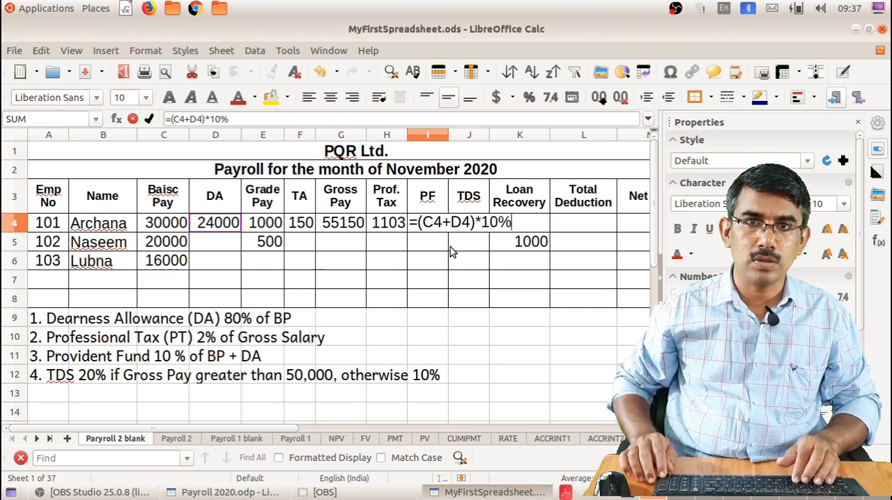
pyautogui.press('Return')
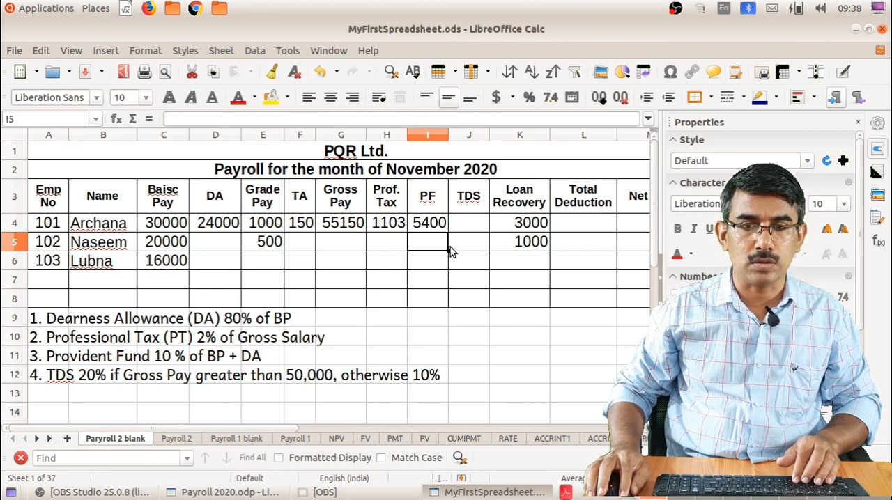
# Enter the formula =IF(G4>50000,G4*20%,G4*10%) in J4 for the first employee's TDS and fit column J to its content
pyautogui.click(472, 222)
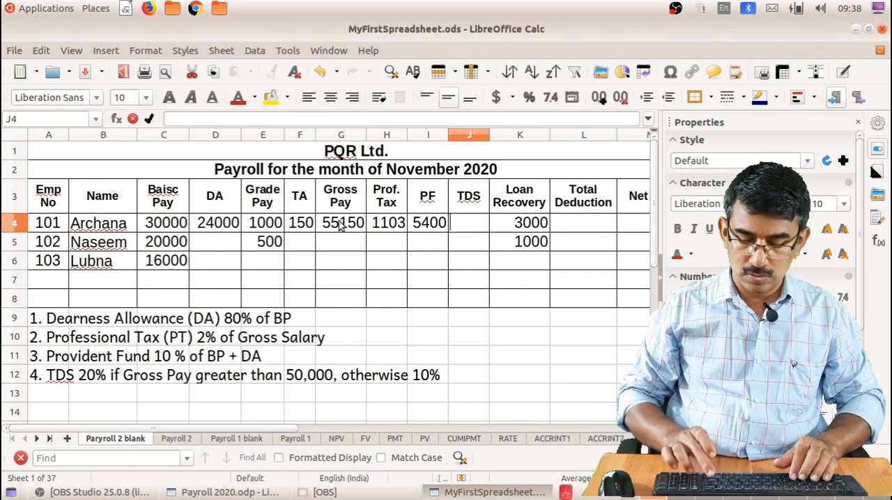
pyautogui.write('=I')
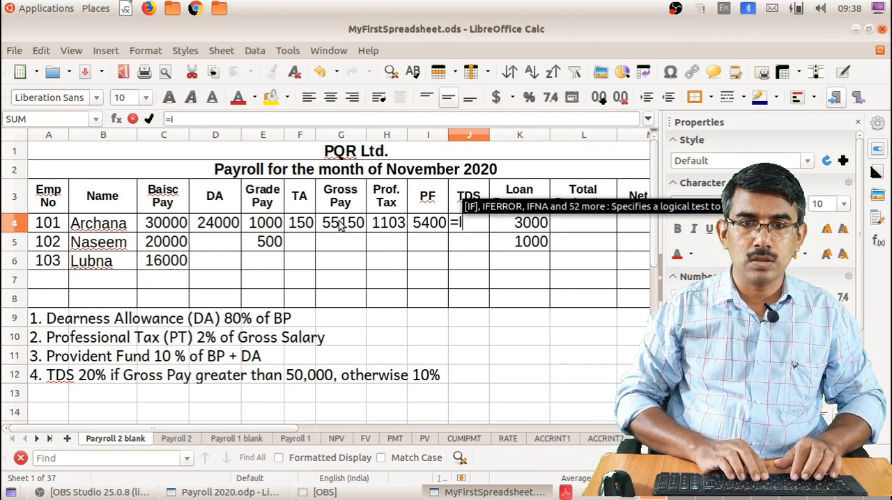
pyautogui.write('F(')
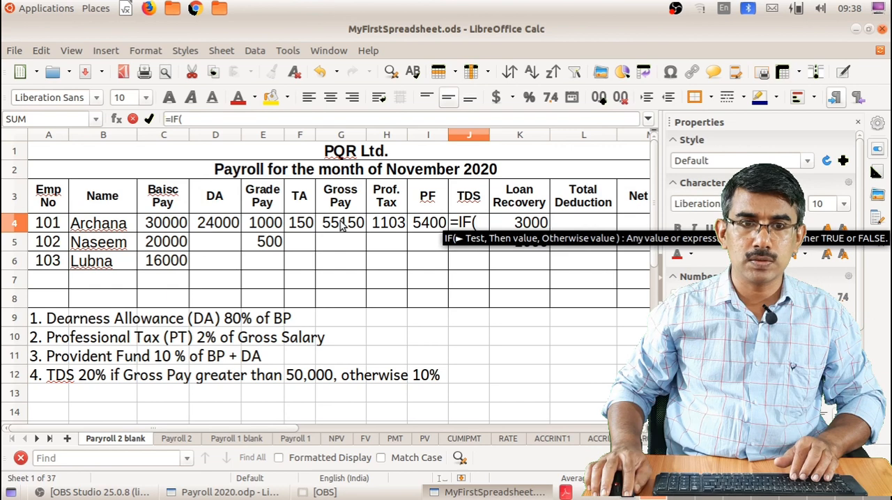
pyautogui.click(342, 226)
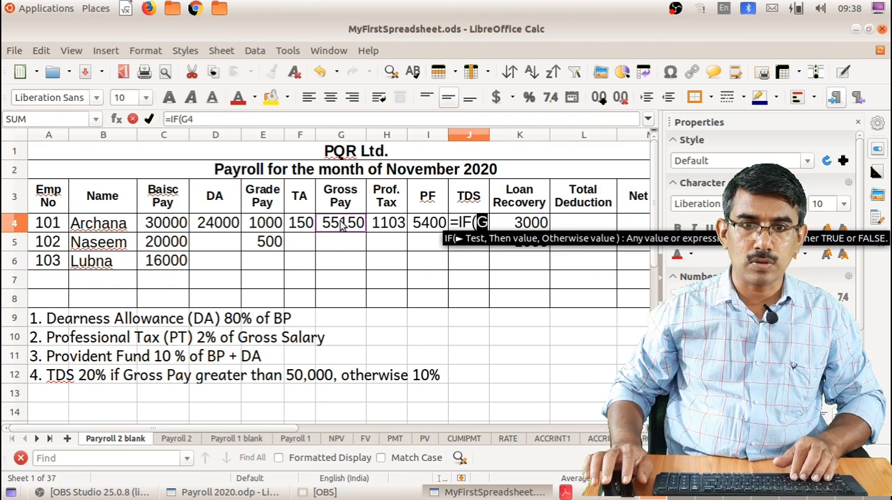
pyautogui.write('>')
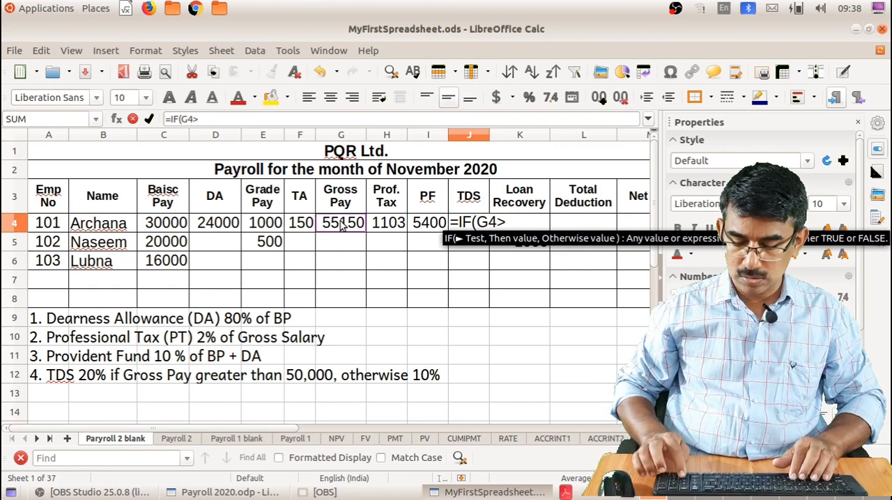
pyautogui.write('50000')
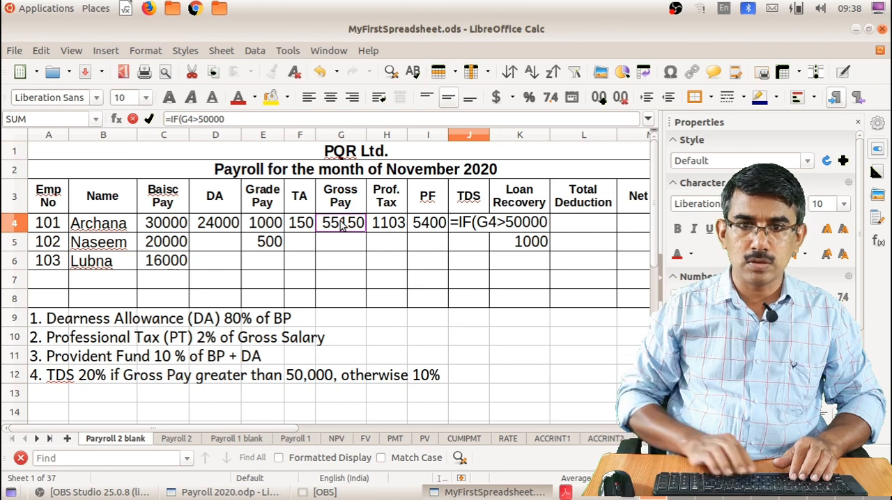
pyautogui.write(',.')
pyautogui.press('BackSpace')
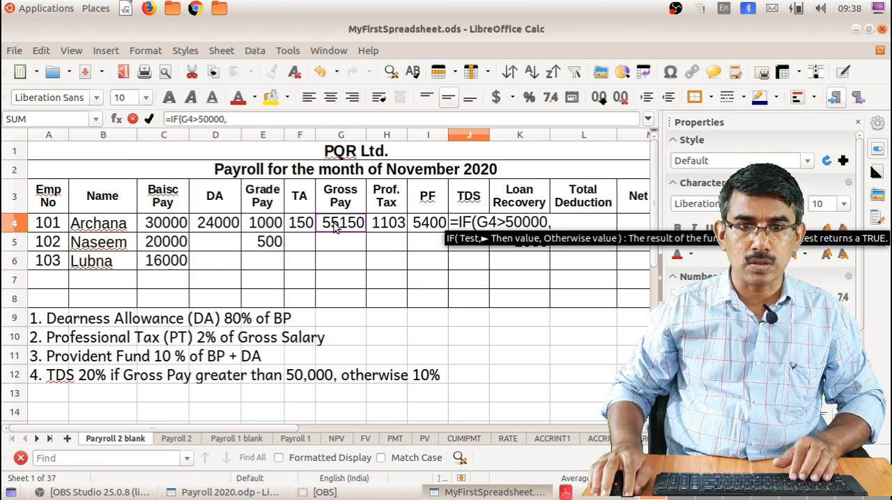
pyautogui.click(335, 231)
pyautogui.write('*')
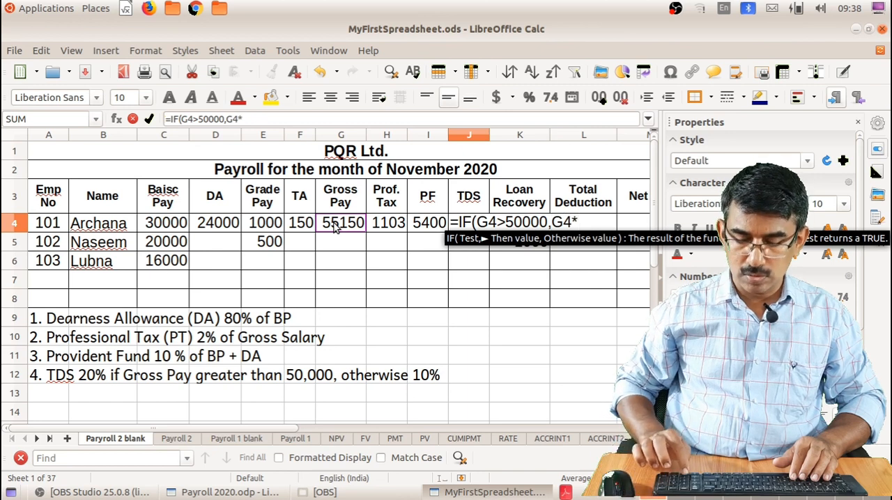
pyautogui.write('20')
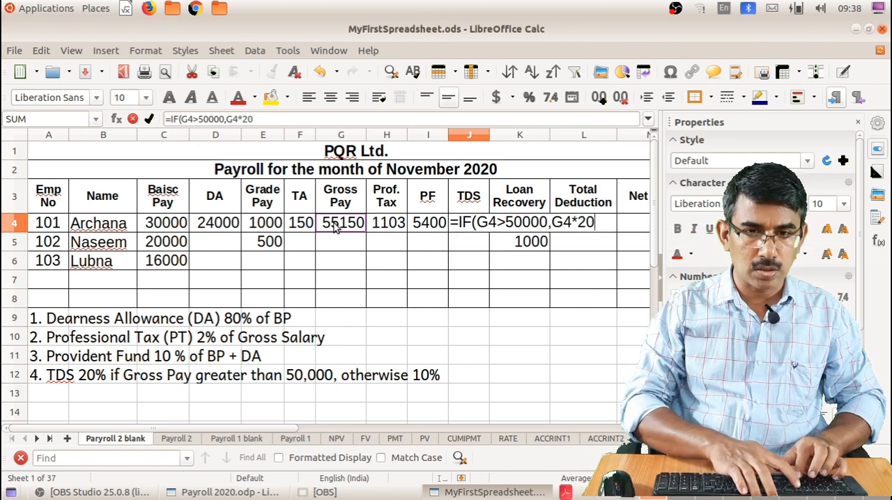
pyautogui.write('%')
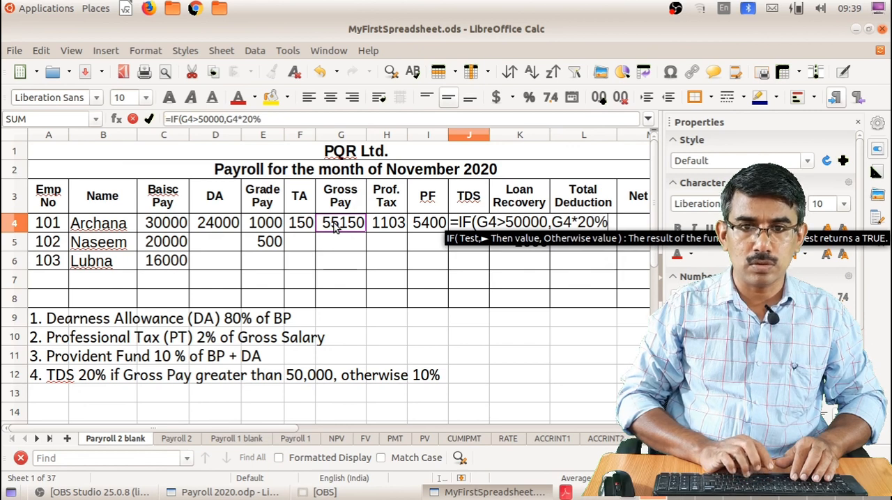
pyautogui.write(',')
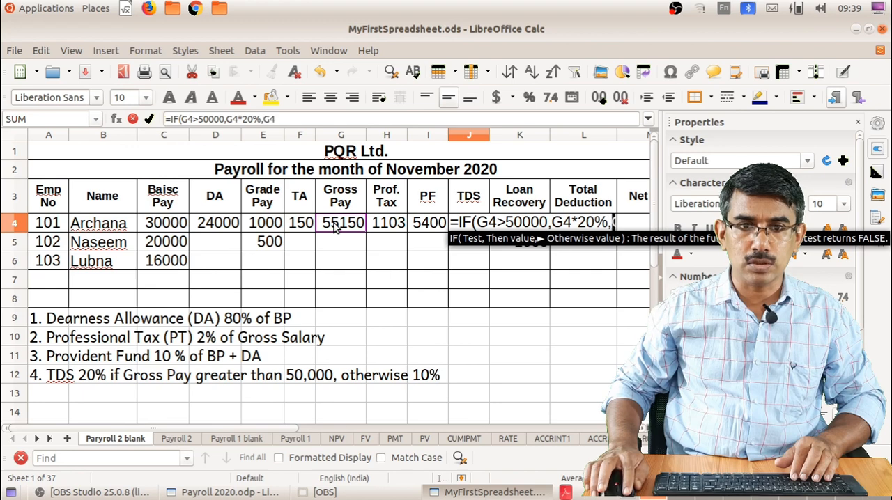
pyautogui.write('G4*10')
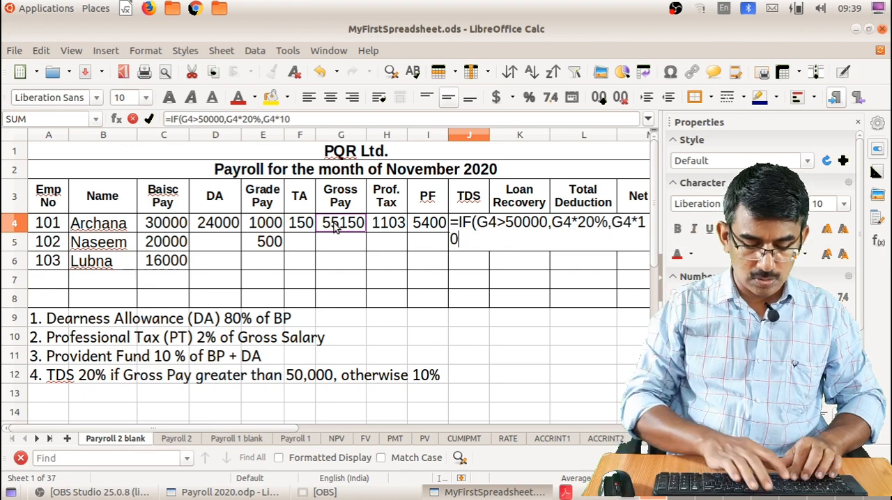
pyautogui.write('%)')
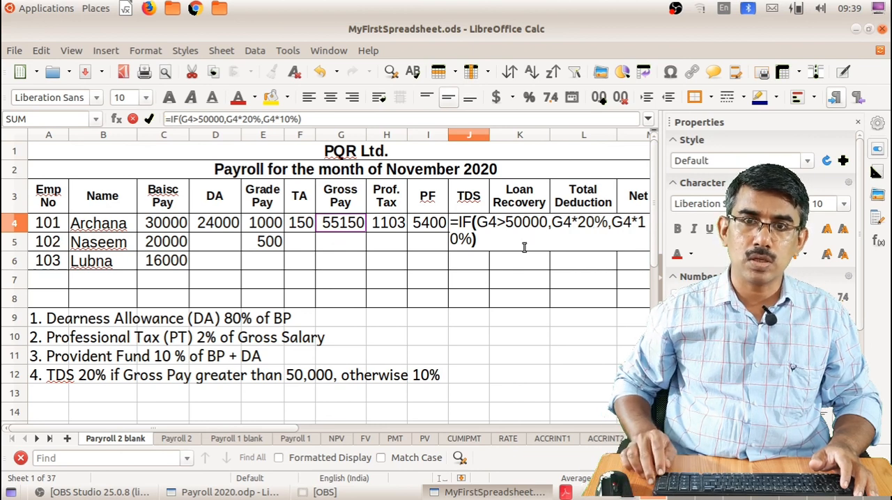
pyautogui.press('Return')
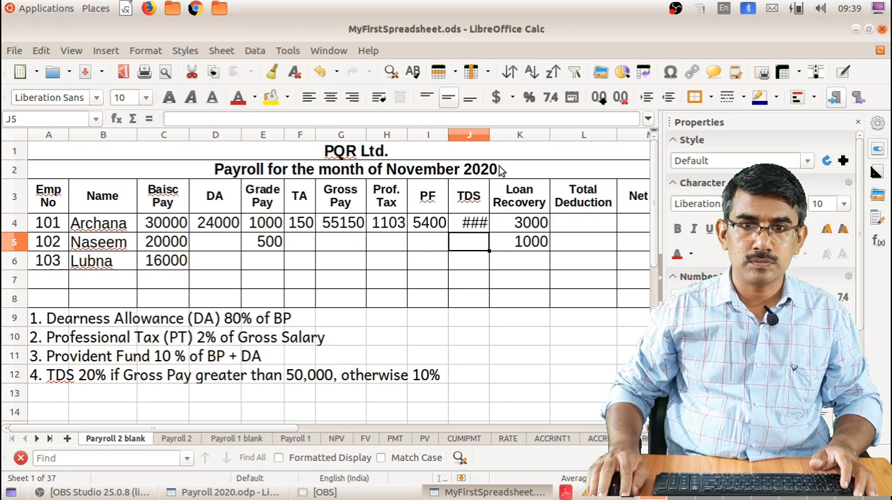
pyautogui.doubleClick(491, 136)
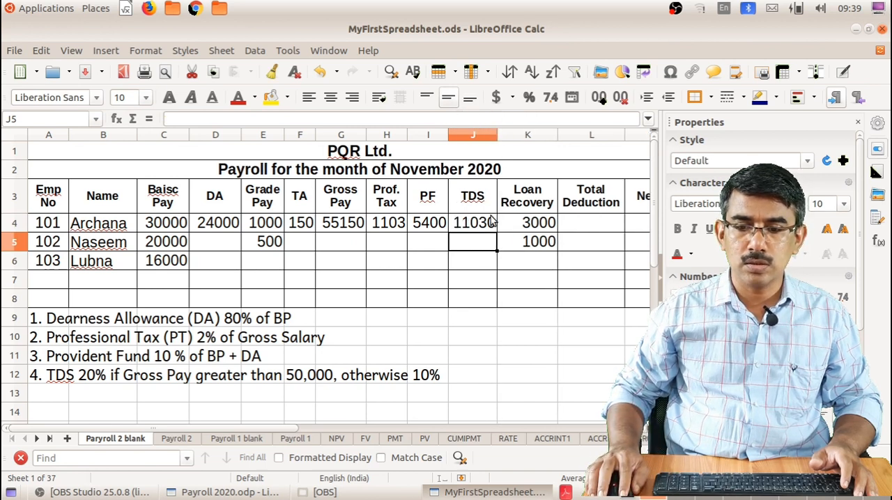
# Enter the formula =SUM(H4:K4) in L4 to calculate the first employee's total deduction
pyautogui.click(580, 223)
pyautogui.write('=S')
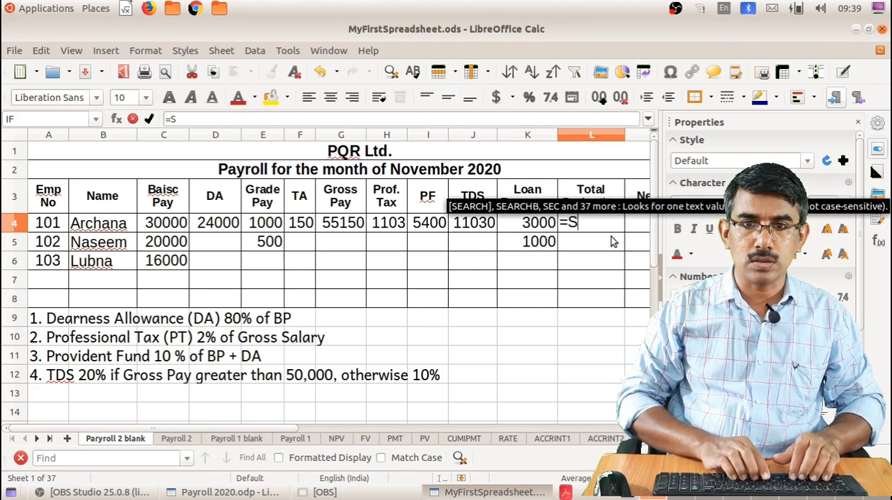
pyautogui.write('UM(')
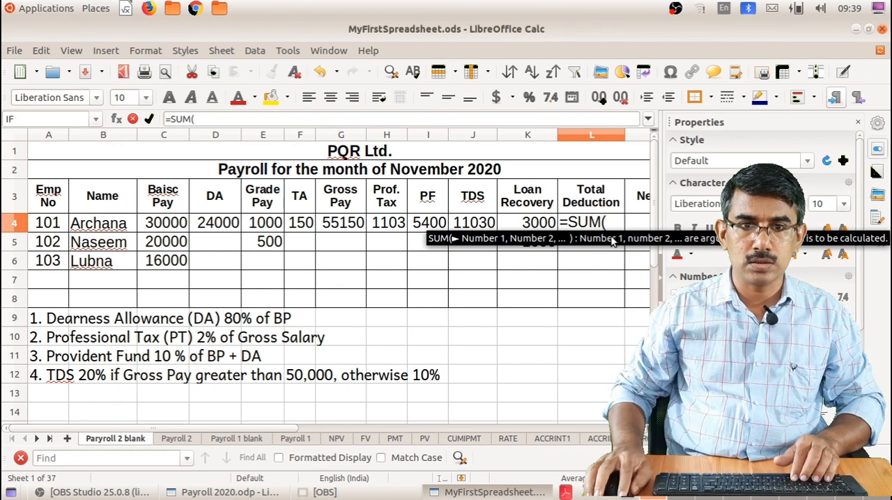
pyautogui.moveTo(382, 223); pyautogui.dragTo(513, 221)
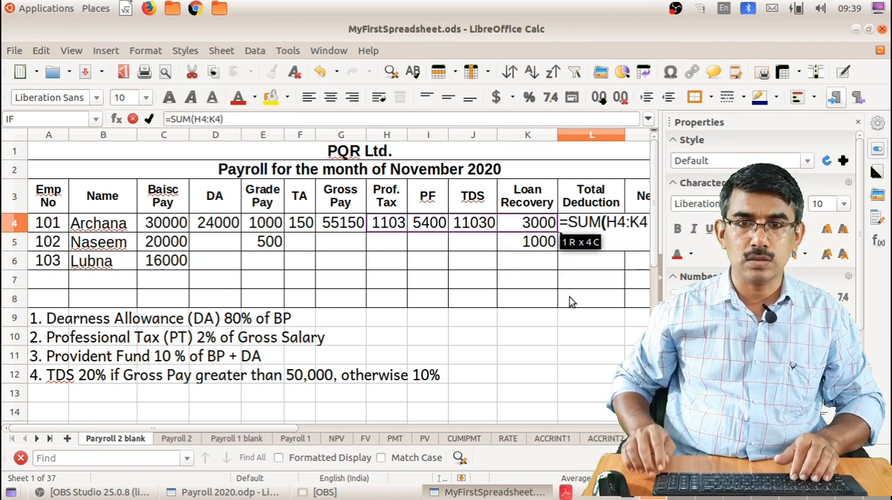
pyautogui.press('Return')
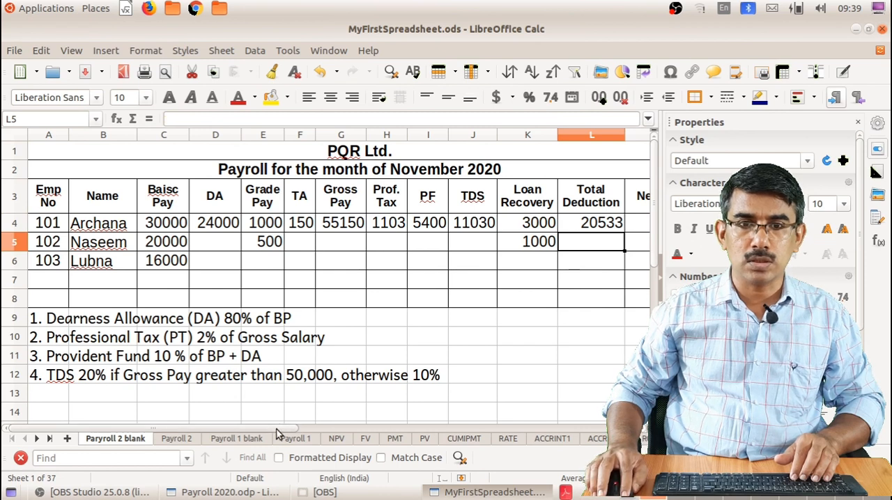
# Enter the formula =G4-L4 in M4 to calculate the first employee's net pay
pyautogui.moveTo(297, 429); pyautogui.dragTo(361, 427)
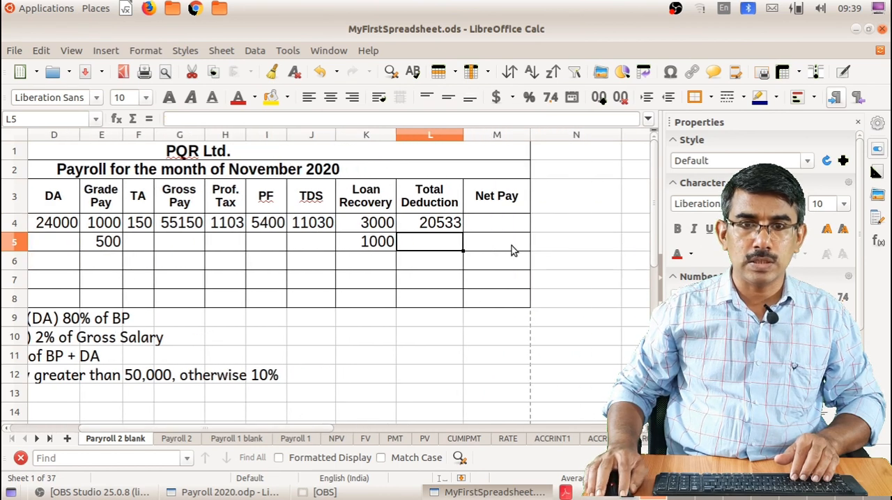
pyautogui.click(499, 225)
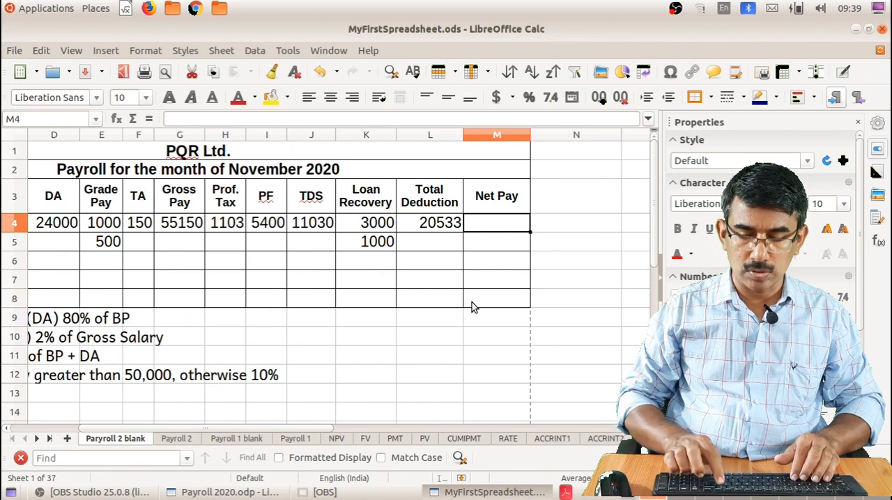
pyautogui.write('=')
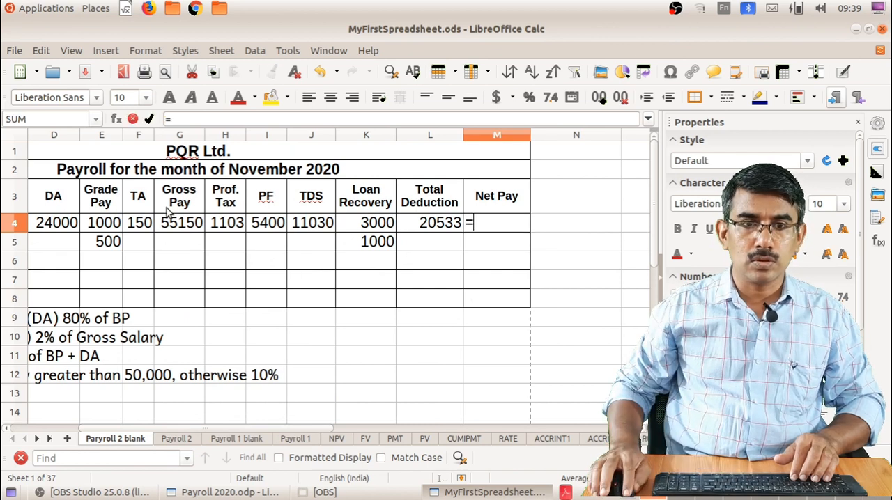
pyautogui.click(180, 222)
pyautogui.write('-')
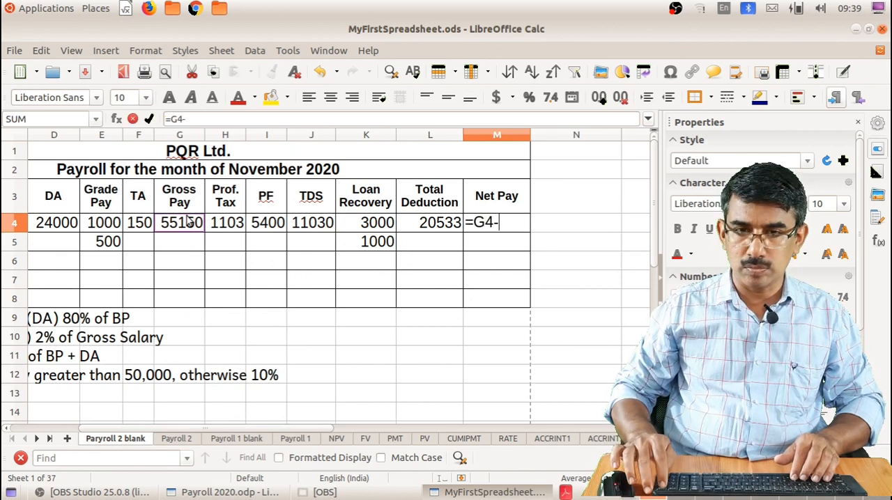
pyautogui.click(432, 223)
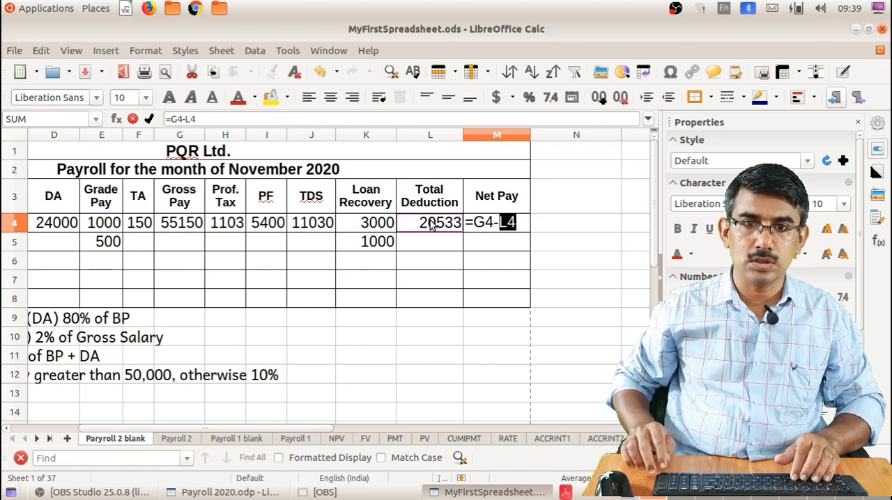
pyautogui.press('Return')
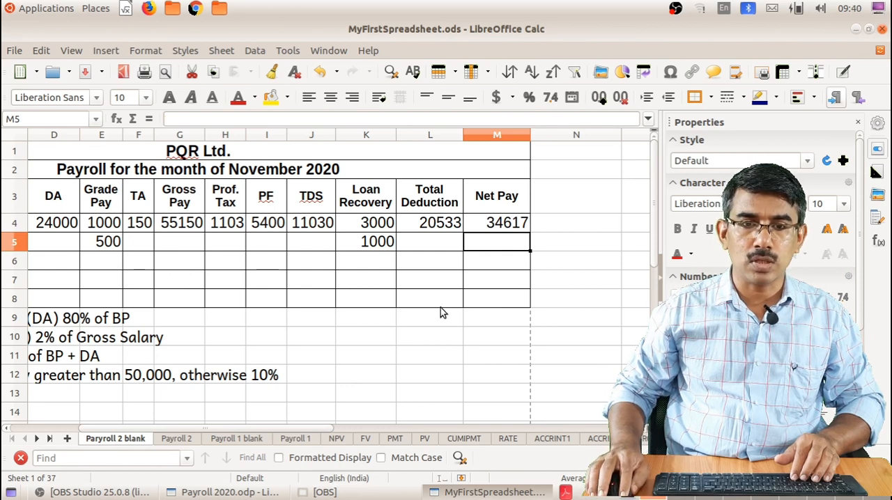
# Fill the DA formula from D4 down to D6 for the other two employees
pyautogui.moveTo(300, 430); pyautogui.dragTo(176, 440)
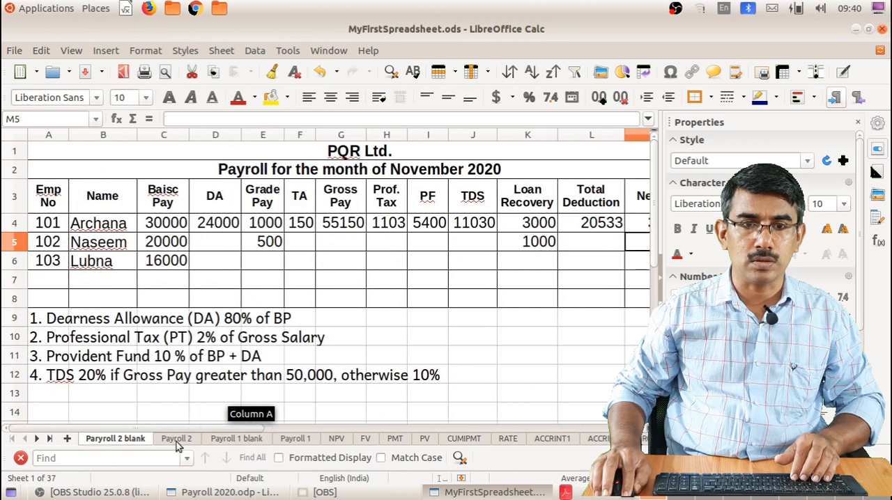
pyautogui.click(215, 225)
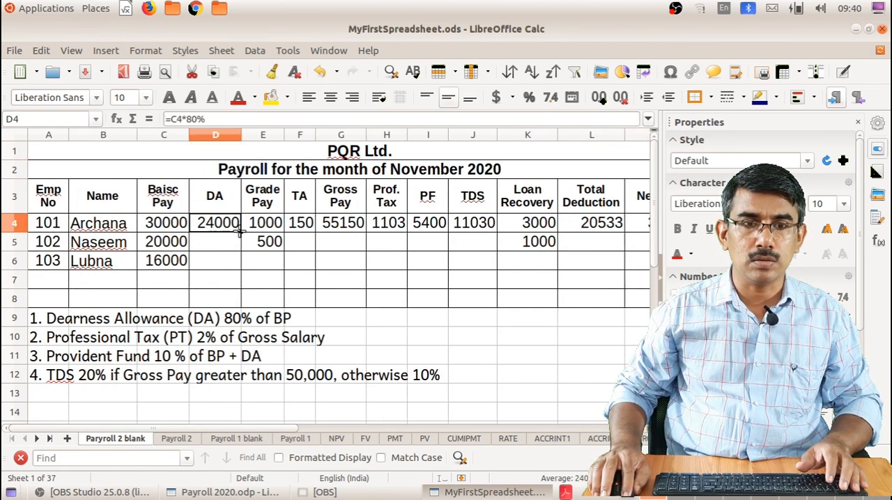
pyautogui.moveTo(239, 235); pyautogui.dragTo(246, 271)
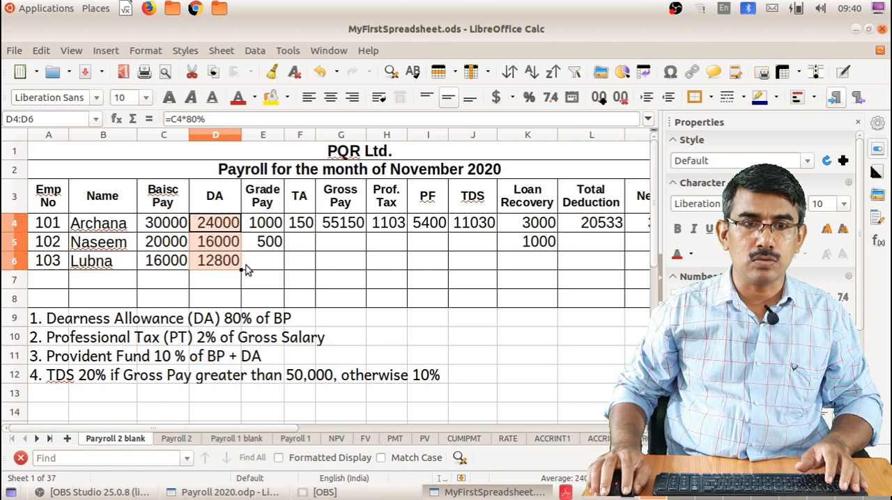
# Fill the gross pay, professional tax, PF and TDS formulas from G4:J4 down to row 6
pyautogui.moveTo(304, 234); pyautogui.dragTo(443, 229)
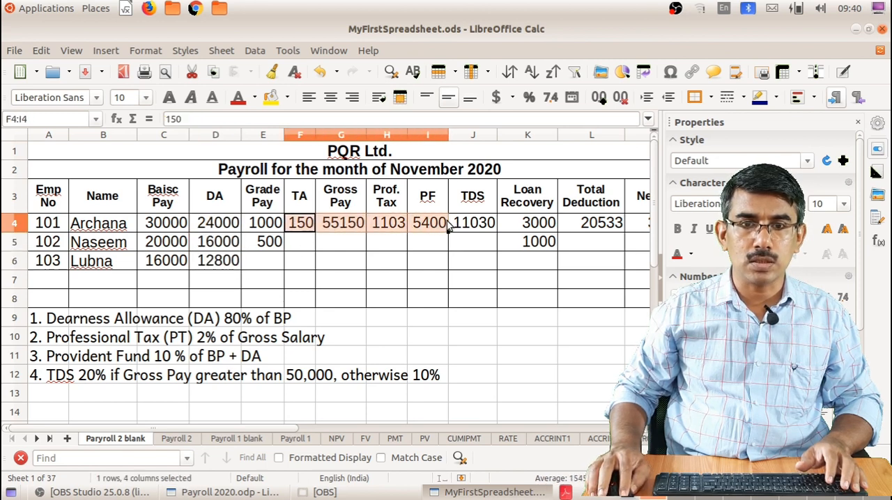
pyautogui.click(385, 255)
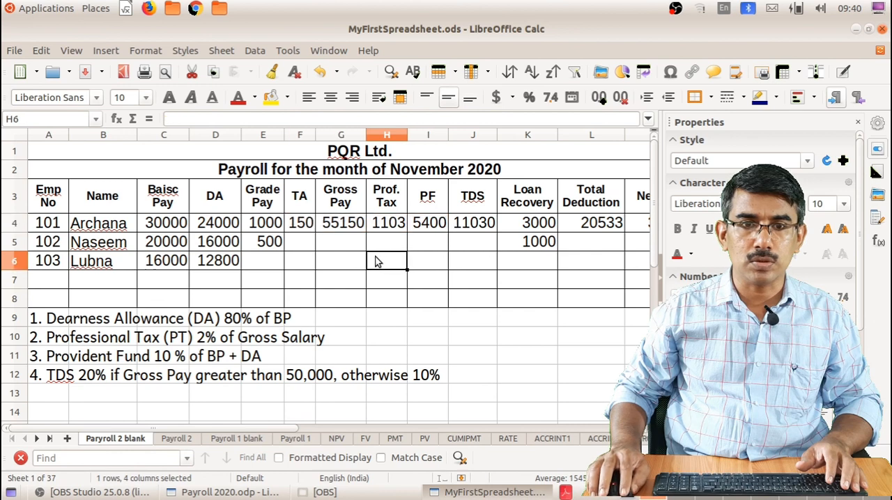
pyautogui.click(335, 222)
pyautogui.moveTo(337, 222); pyautogui.dragTo(489, 270)
pyautogui.click(343, 259)
pyautogui.click(347, 224)
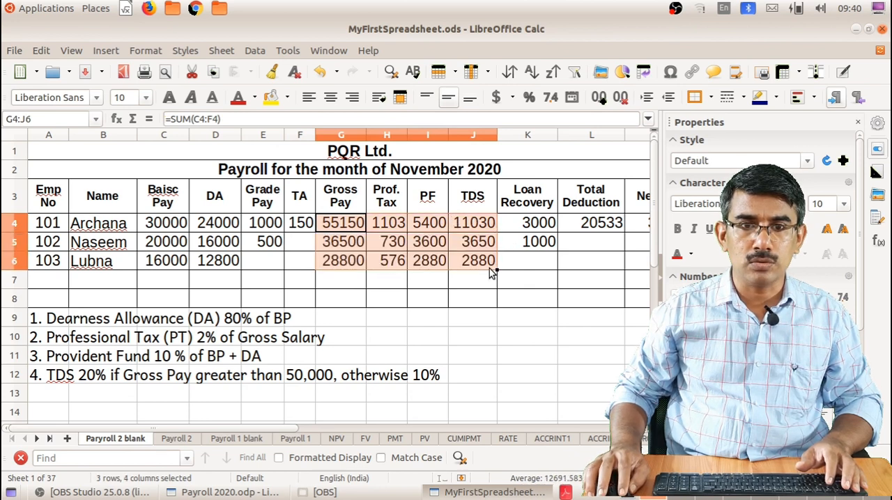
# Fill the total deduction and net pay formulas from L4:M4 down to row 6 for the other two employees
pyautogui.click(542, 241)
pyautogui.click(586, 224)
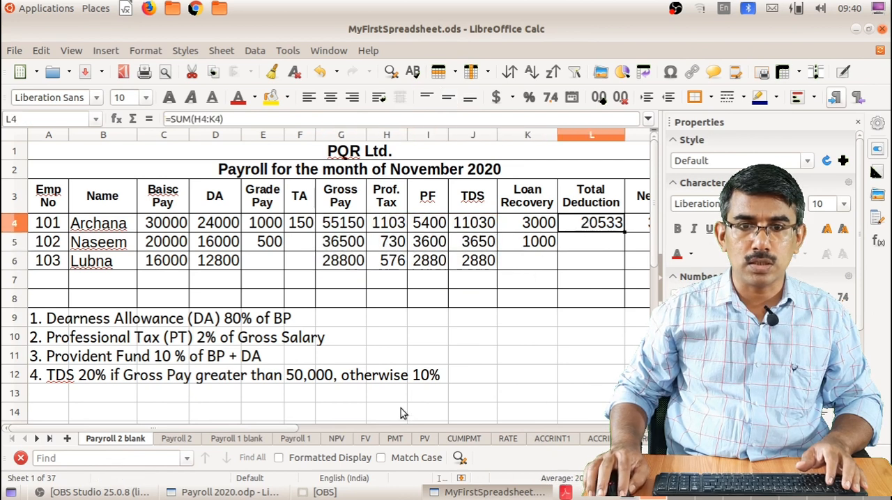
pyautogui.moveTo(270, 428); pyautogui.dragTo(281, 429)
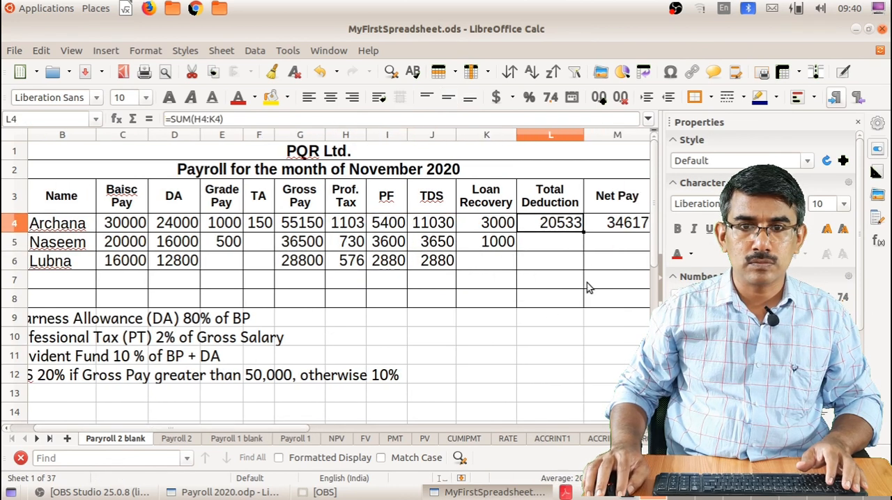
pyautogui.moveTo(564, 222); pyautogui.dragTo(620, 221)
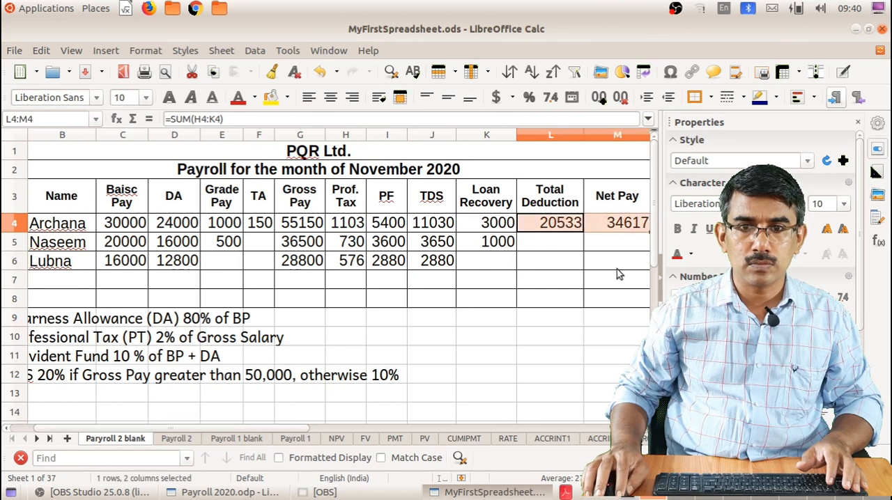
pyautogui.moveTo(293, 433); pyautogui.dragTo(313, 428)
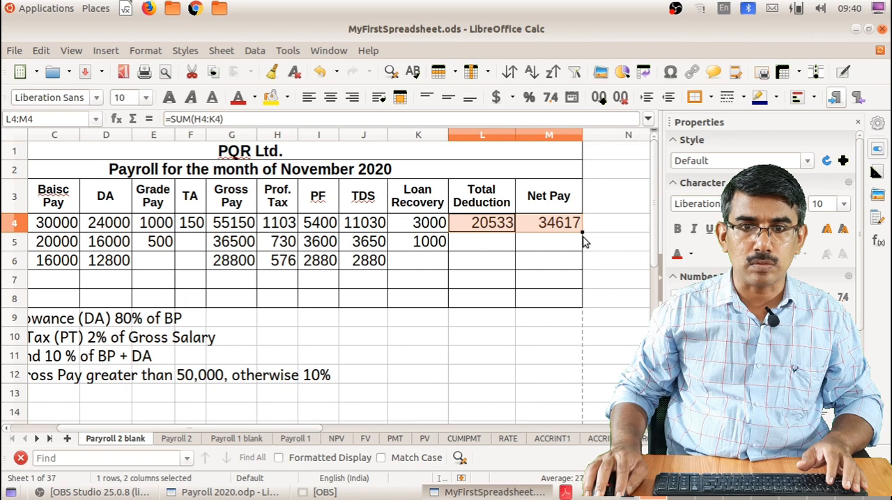
pyautogui.moveTo(583, 233); pyautogui.dragTo(583, 268)
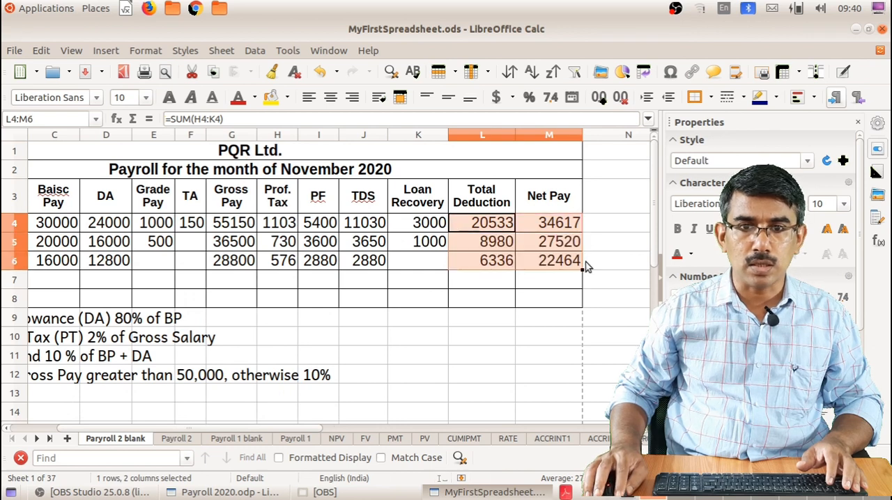
pyautogui.moveTo(283, 431); pyautogui.dragTo(269, 432)
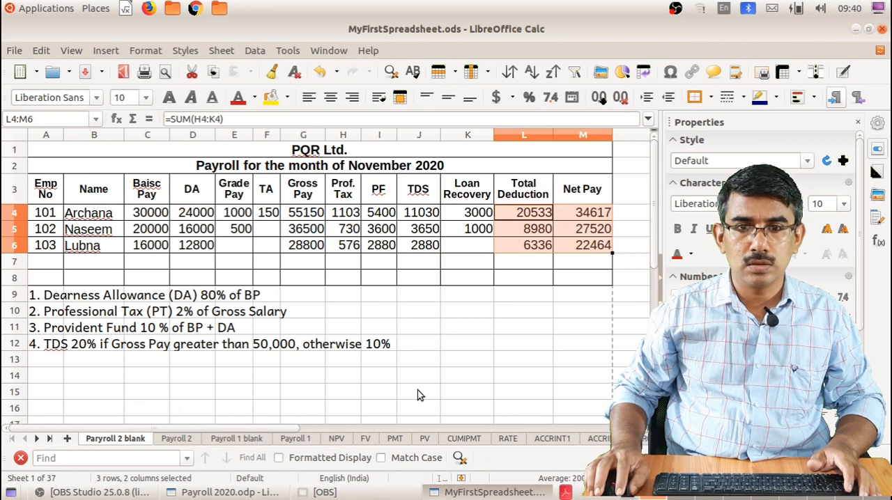
pyautogui.click(580, 250)
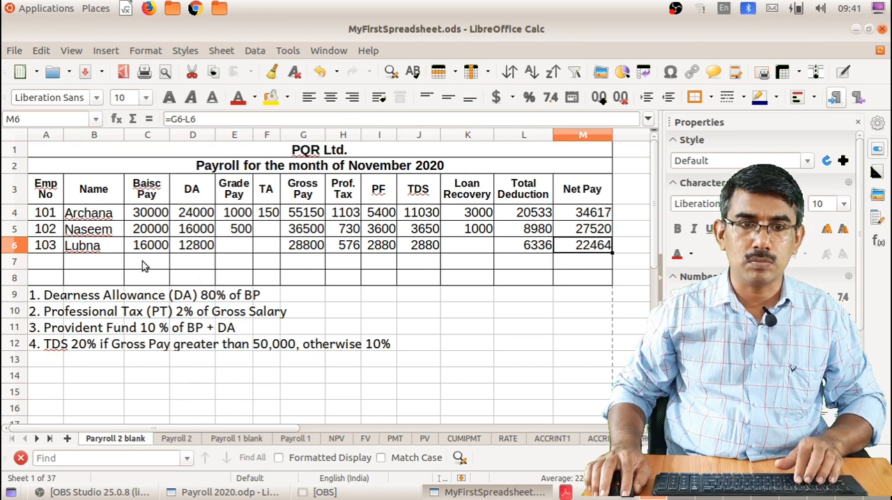
# Enter the formula =SUM(C4:C6) in C7 and fill it across row 7 to M7 to total every pay and deduction column
pyautogui.click(142, 262)
pyautogui.write('=SUM(')
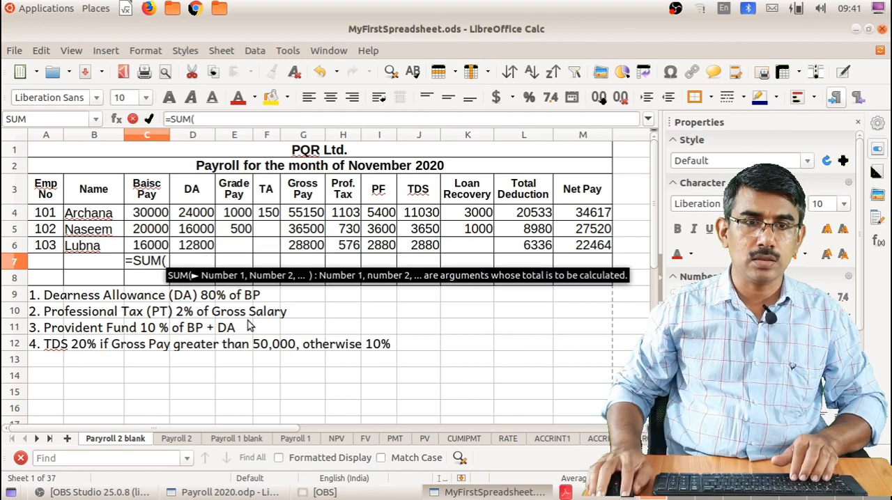
pyautogui.moveTo(151, 212); pyautogui.dragTo(175, 239)
pyautogui.write(')')
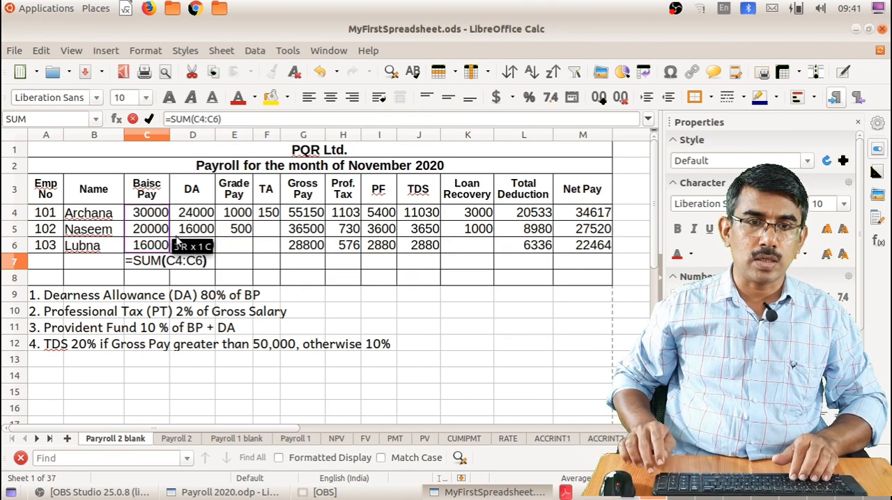
pyautogui.press('Return')
pyautogui.press('Up')
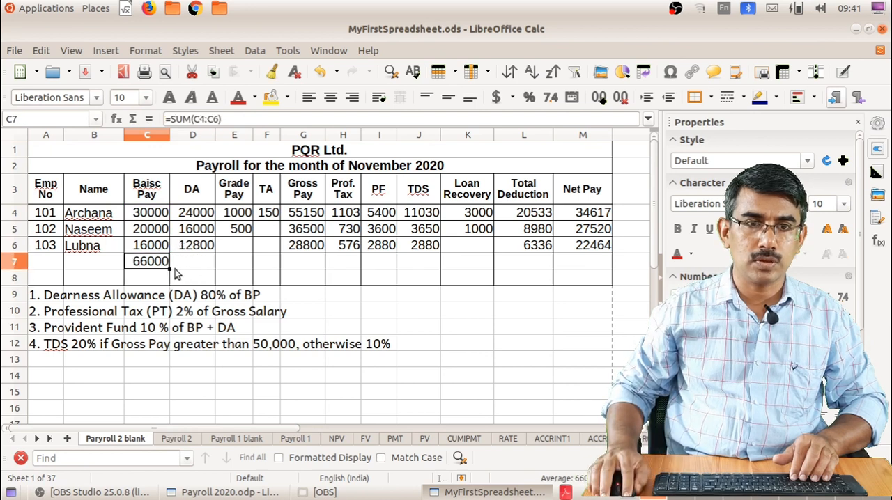
pyautogui.moveTo(169, 269); pyautogui.dragTo(592, 272)
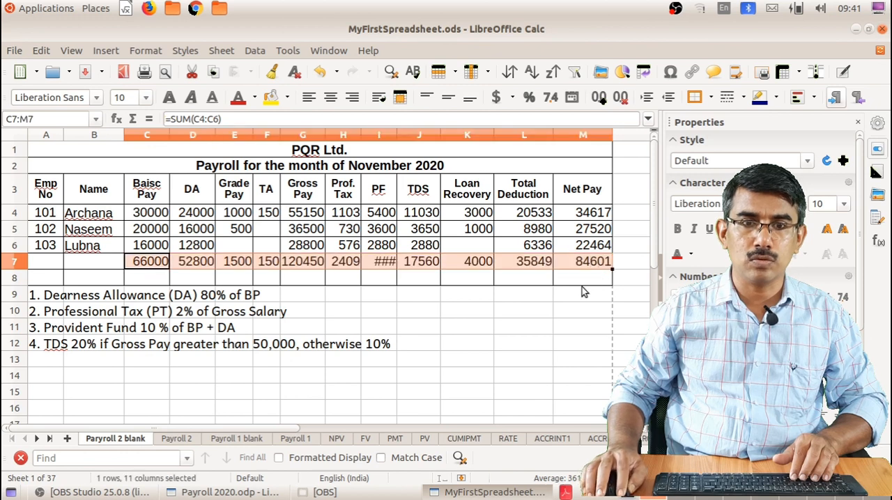
# Widen the PF column slightly to fit its total and make the totals in C7:M7 bold
pyautogui.click(380, 293)
pyautogui.moveTo(398, 135); pyautogui.dragTo(407, 136)
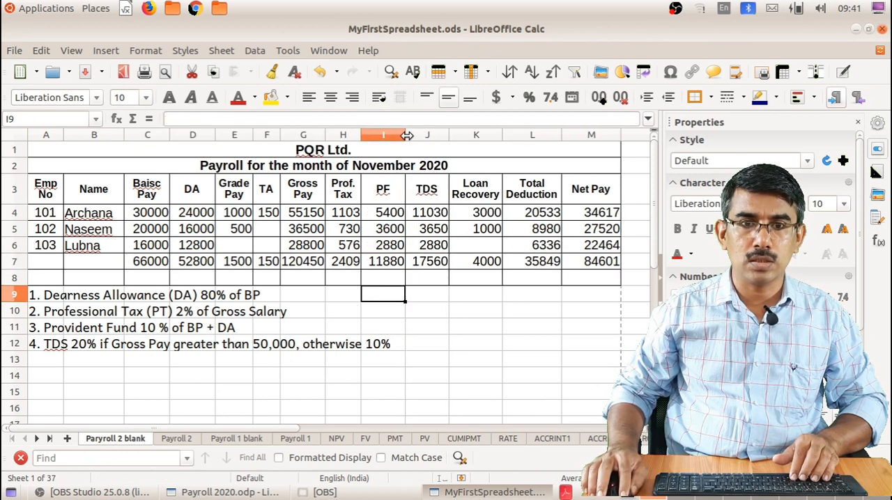
pyautogui.moveTo(149, 263); pyautogui.dragTo(577, 266)
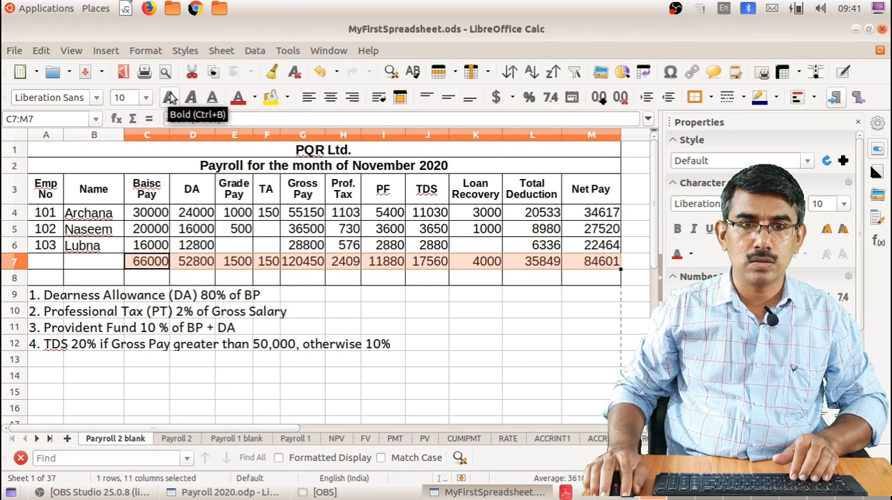
pyautogui.click(172, 99)
pyautogui.click(469, 348)
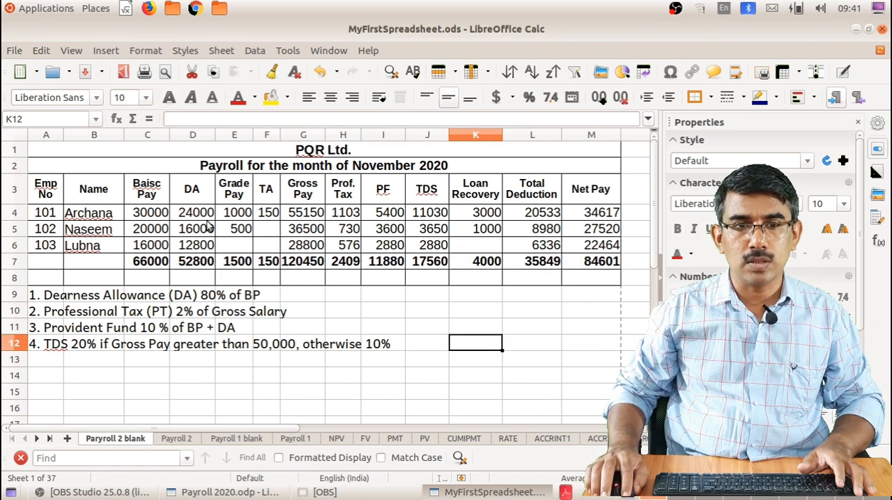
# Colour the text of the Gross Pay column, G3:G7, red
pyautogui.moveTo(53, 190); pyautogui.dragTo(96, 261)
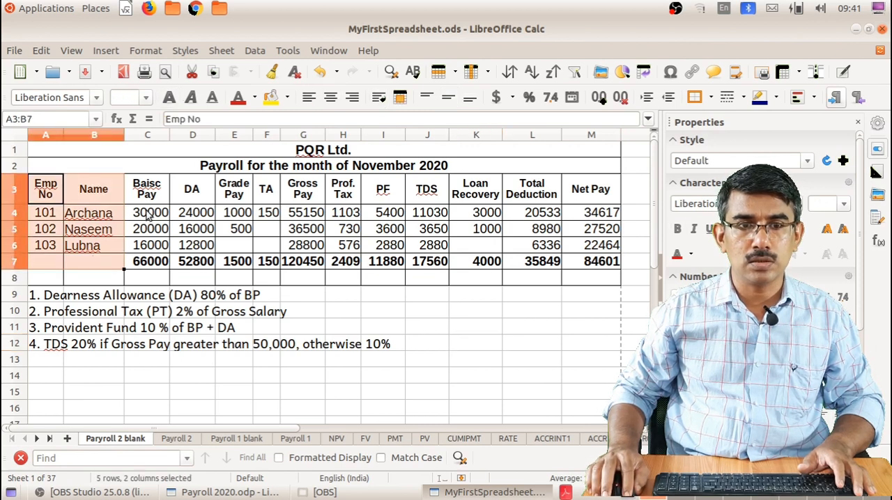
pyautogui.moveTo(147, 217); pyautogui.dragTo(307, 259)
pyautogui.click(308, 215)
pyautogui.moveTo(307, 193); pyautogui.dragTo(307, 264)
pyautogui.click(238, 97)
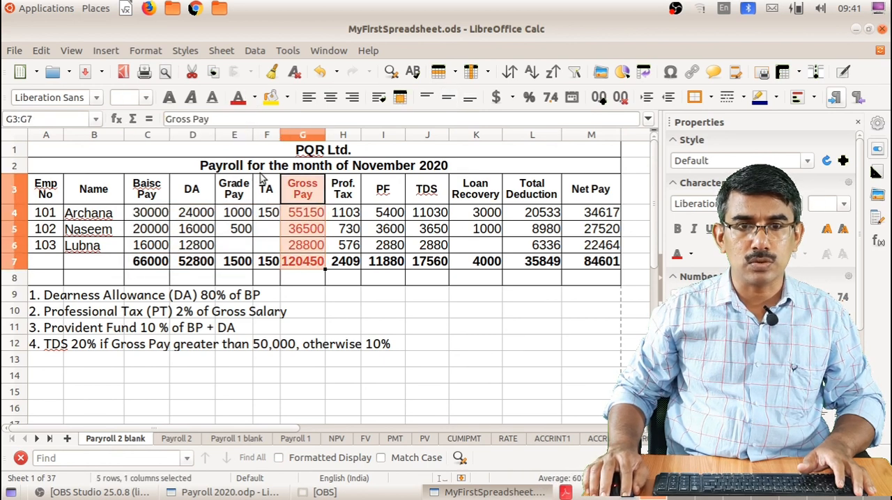
# Colour the text of the Total Deduction column, L3:L7, red
pyautogui.click(342, 197)
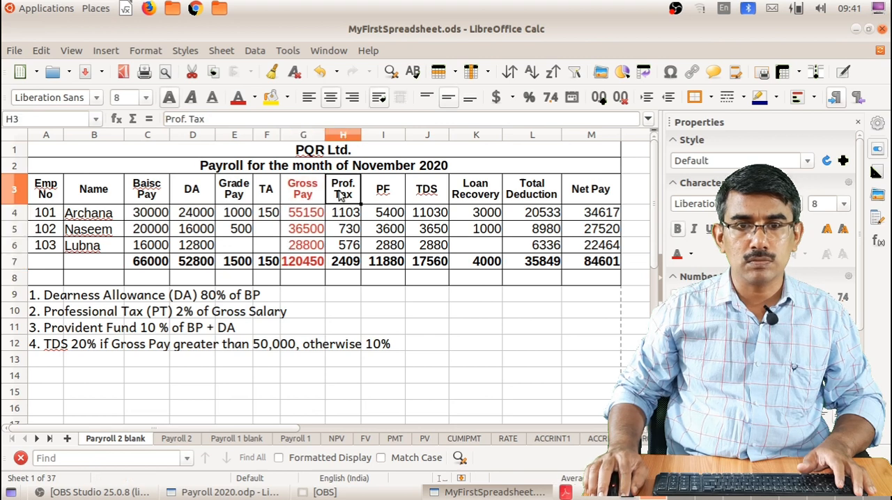
pyautogui.moveTo(341, 197); pyautogui.dragTo(489, 279)
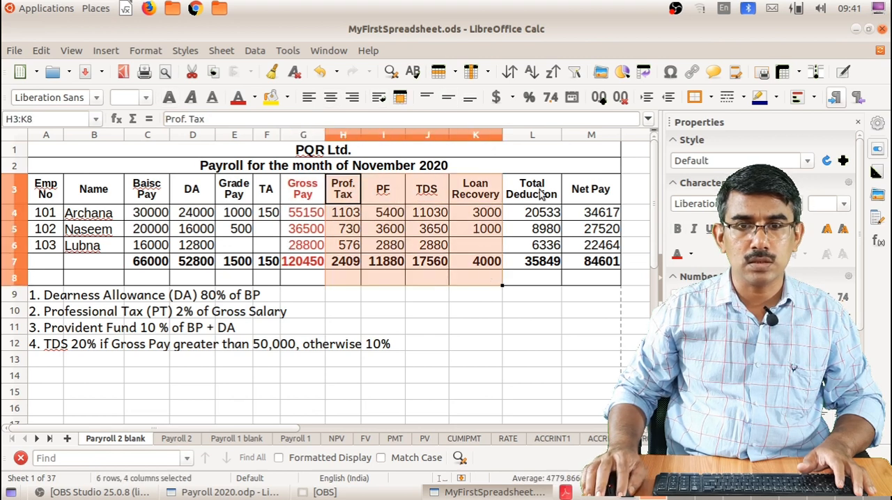
pyautogui.moveTo(540, 195); pyautogui.dragTo(541, 263)
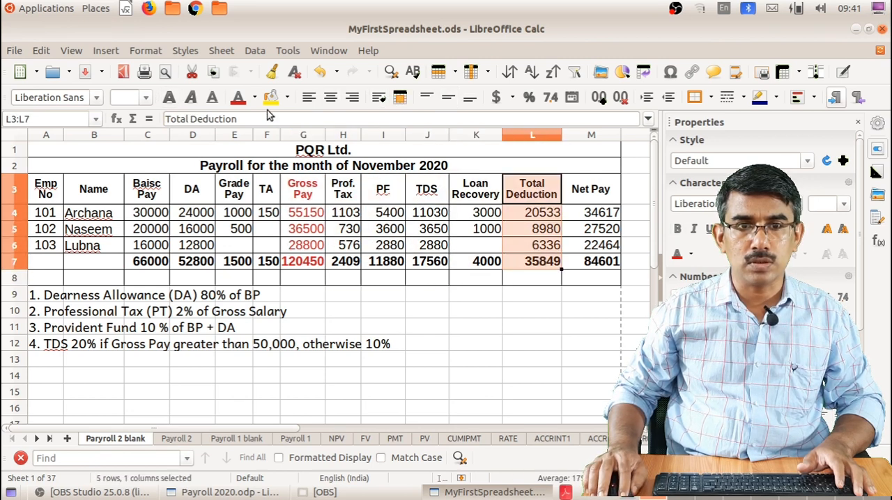
pyautogui.click(238, 97)
# Make the Net Pay column, M3:M7, bold
pyautogui.moveTo(599, 194); pyautogui.dragTo(601, 259)
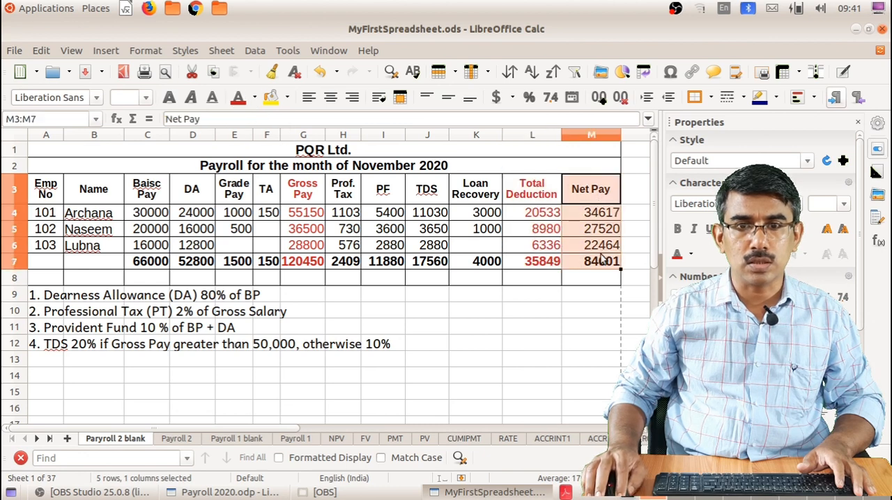
pyautogui.click(169, 97)
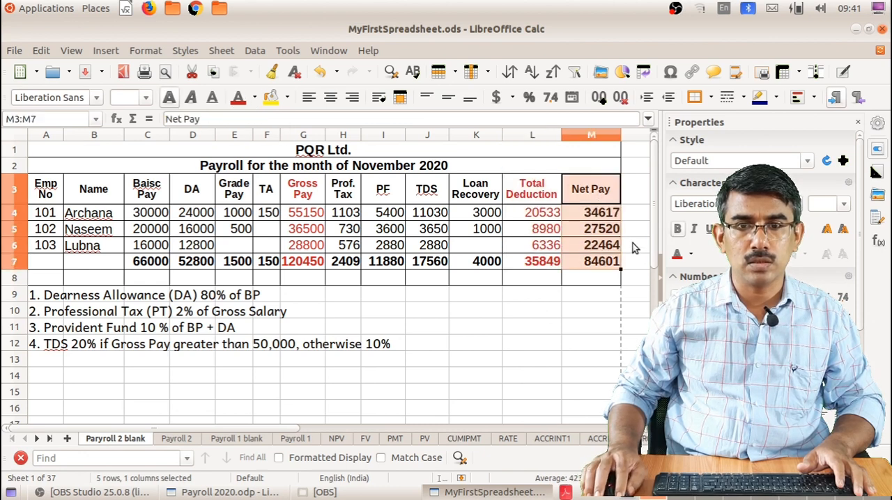
pyautogui.click(601, 230)
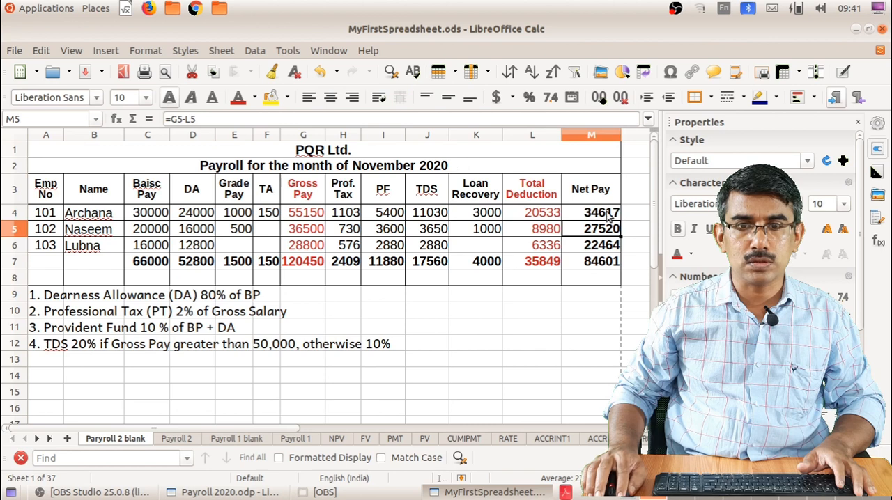
pyautogui.click(596, 268)
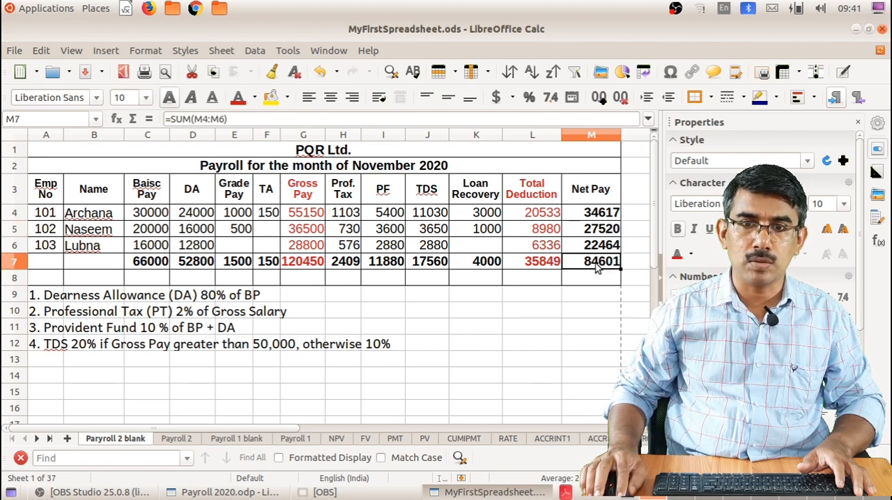